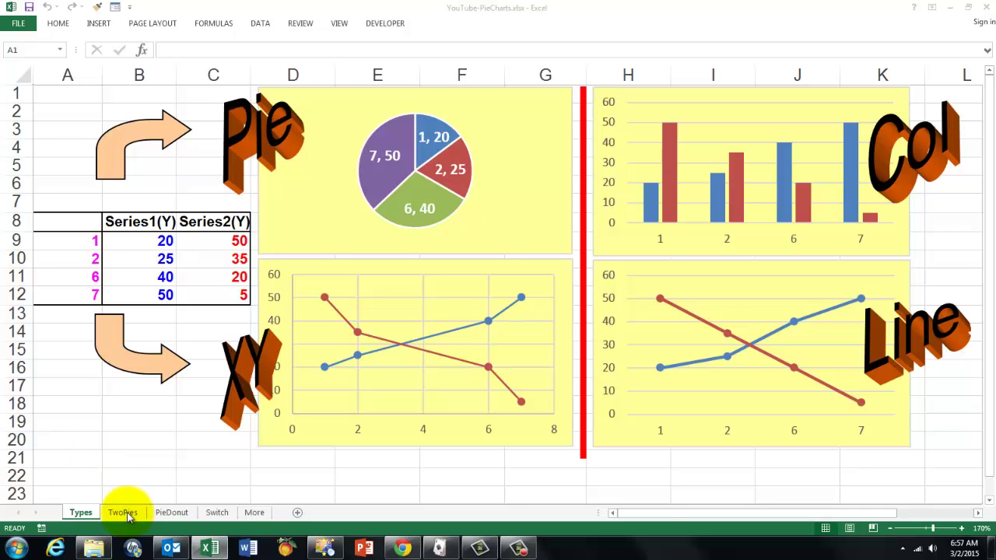
Switch to the TwoPies sheet and compare the slices of the Inspired air and Expired air pie charts.
{"action": "left_click", "coordinate": [123, 512]}
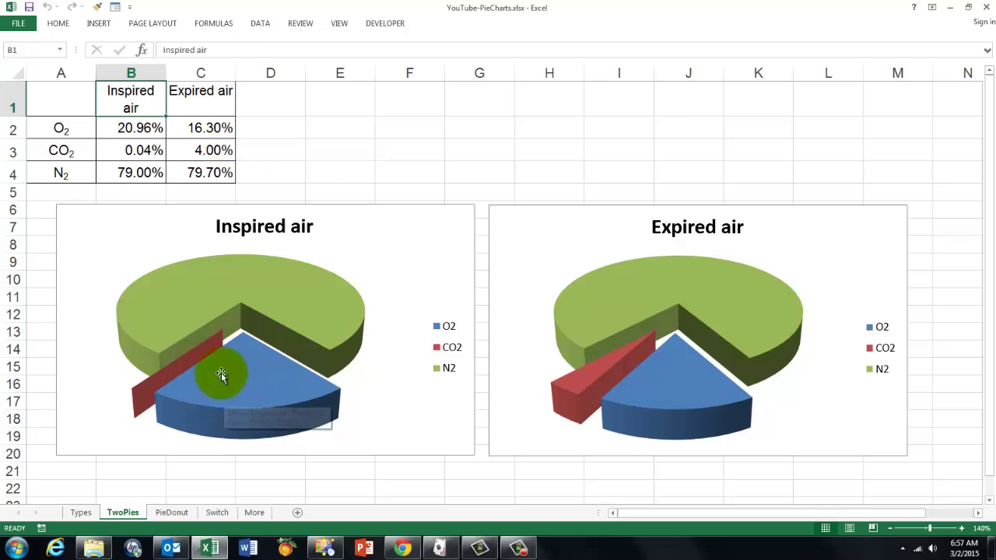
{"action": "mouse_move", "coordinate": [234, 296]}
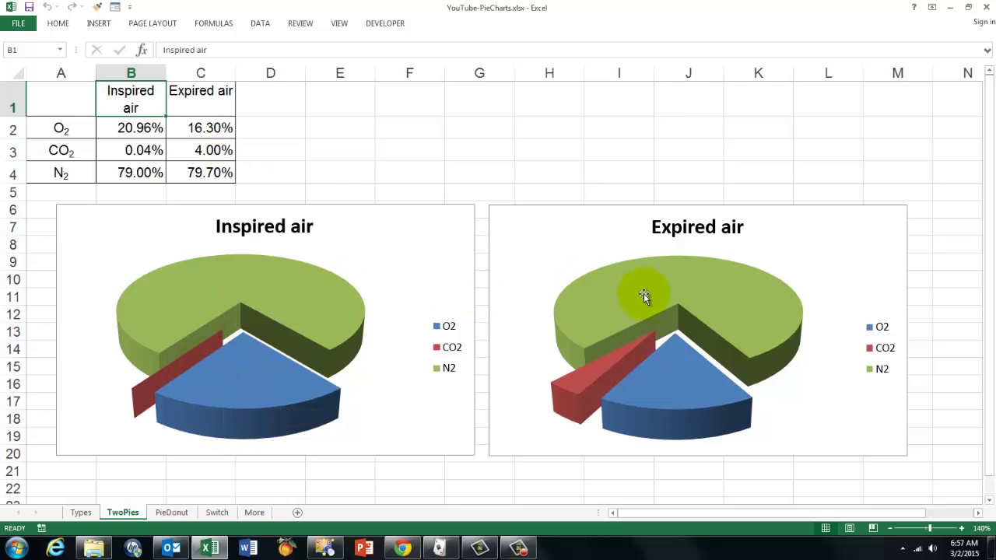
{"action": "mouse_move", "coordinate": [721, 296]}
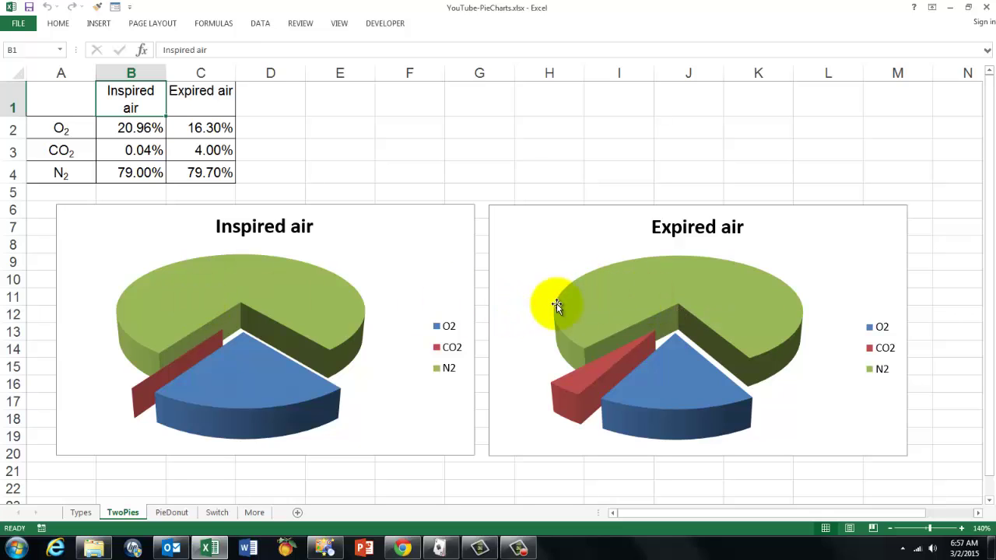
{"action": "mouse_move", "coordinate": [119, 339]}
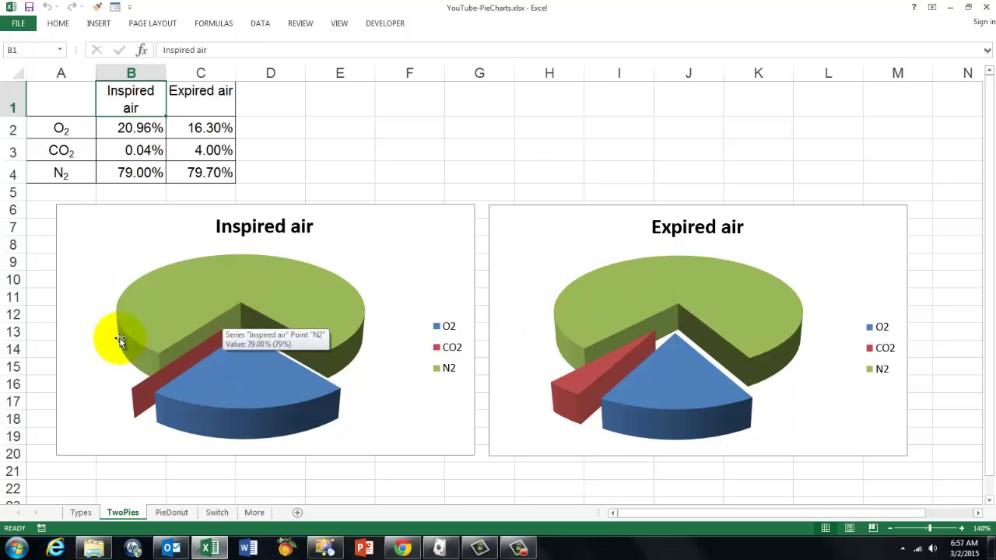
Insert a 3-D pie chart from the gas table and place it over the existing Inspired air chart.
{"action": "left_click", "coordinate": [135, 148]}
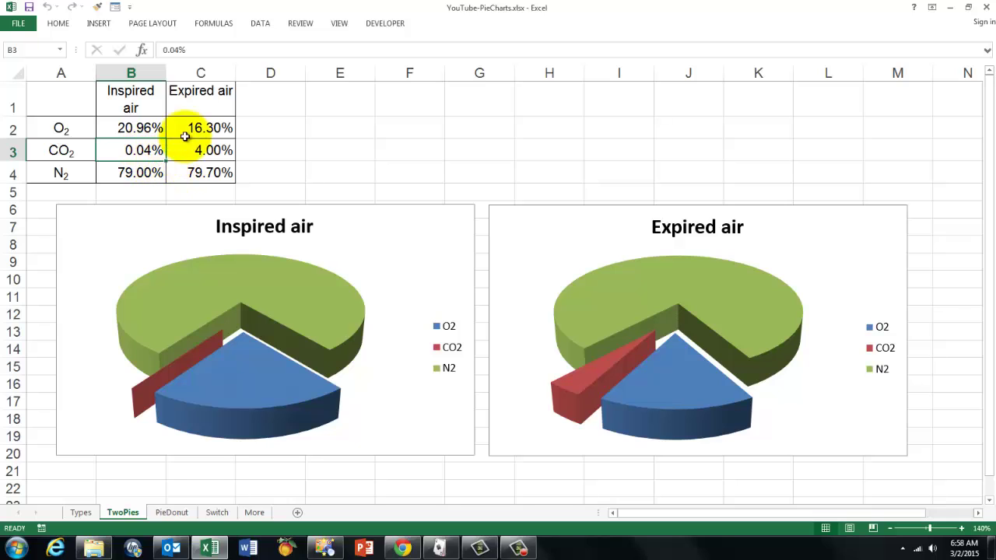
{"action": "left_click", "coordinate": [98, 24]}
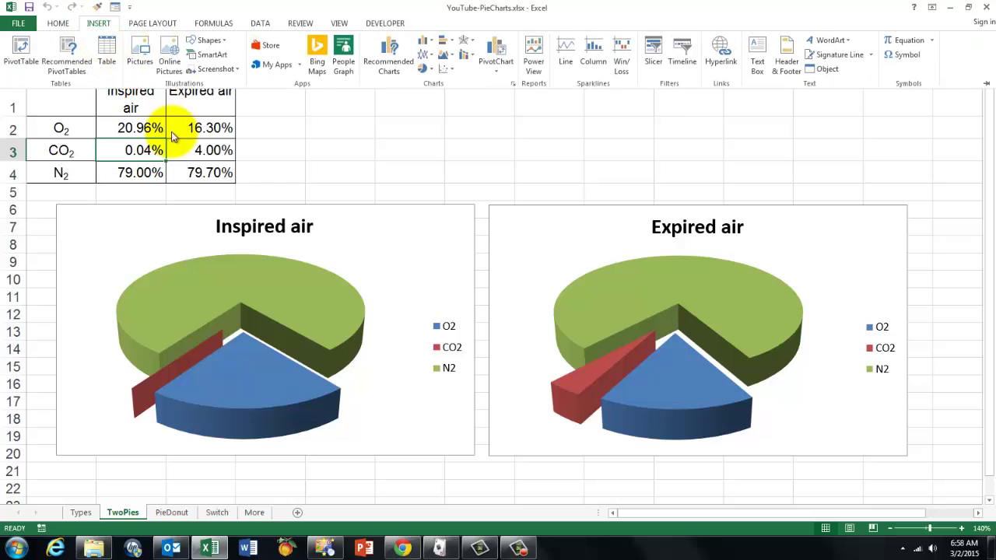
{"action": "left_click", "coordinate": [423, 70]}
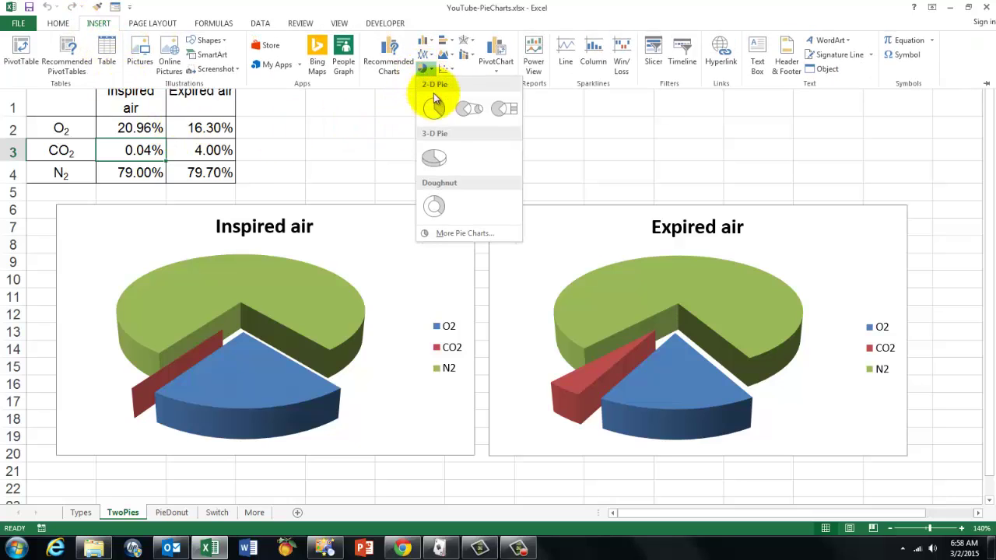
{"action": "left_click", "coordinate": [434, 158]}
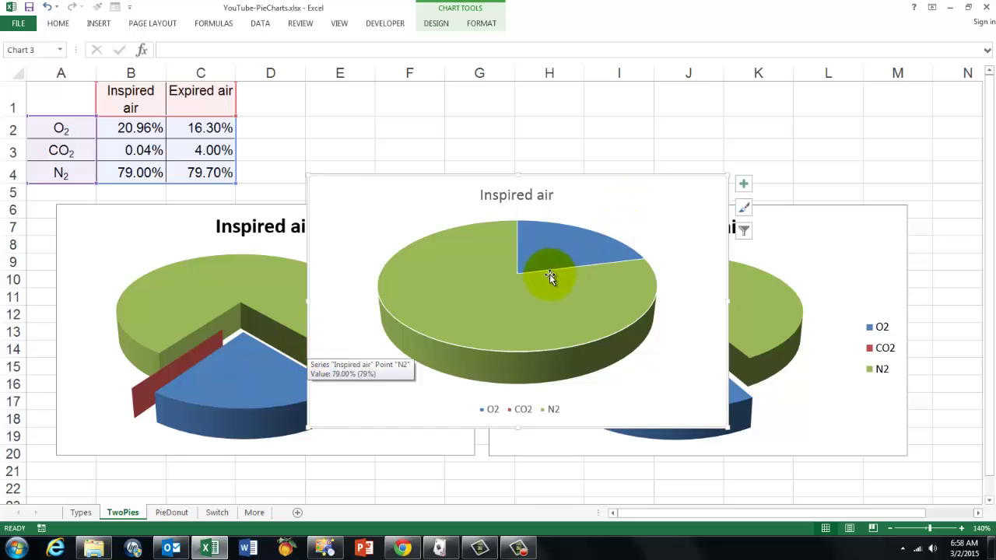
{"action": "left_click_drag", "start_coordinate": [571, 182], "coordinate": [345, 199]}
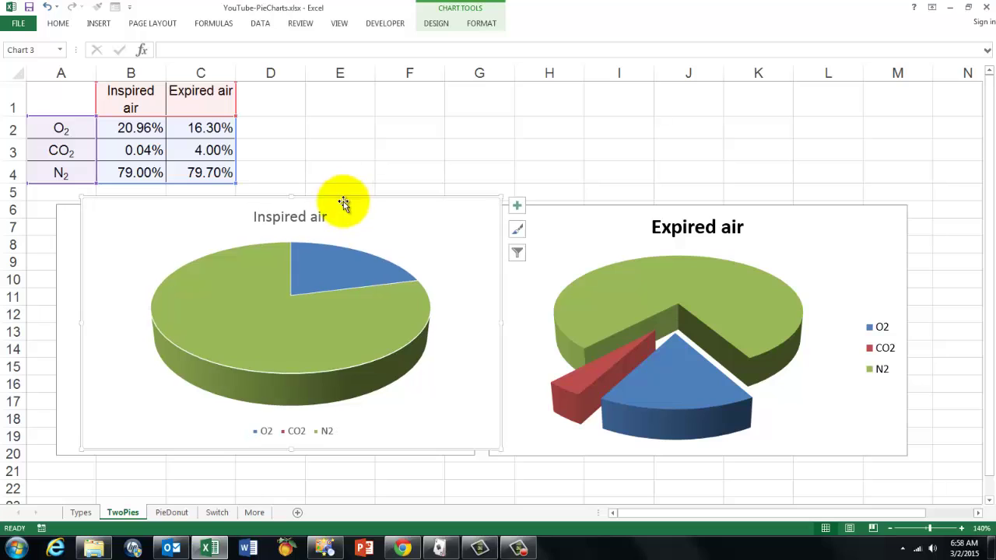
Exclude the Inspired air series from the new chart's data source so it plots only Expired air.
{"action": "right_click", "coordinate": [414, 249]}
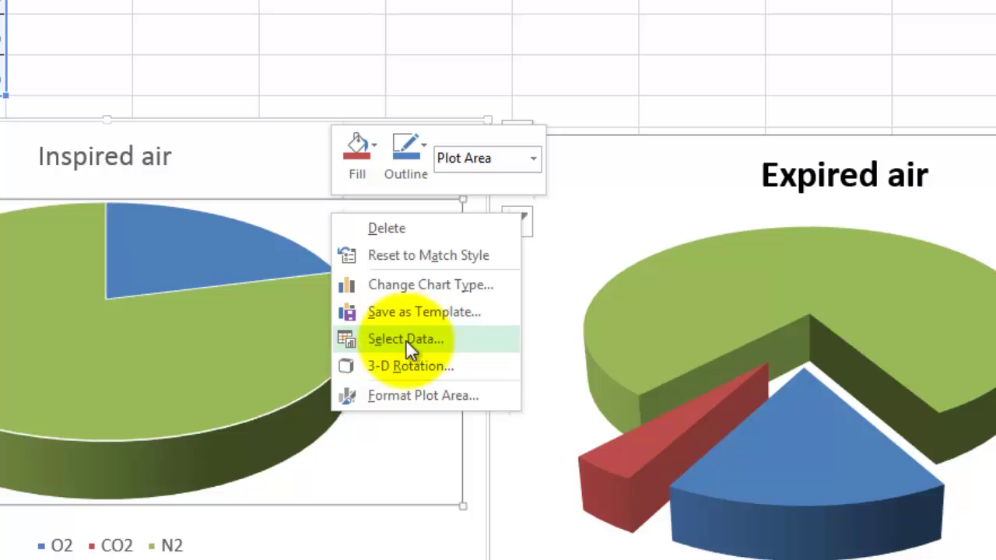
{"action": "left_click", "coordinate": [406, 339]}
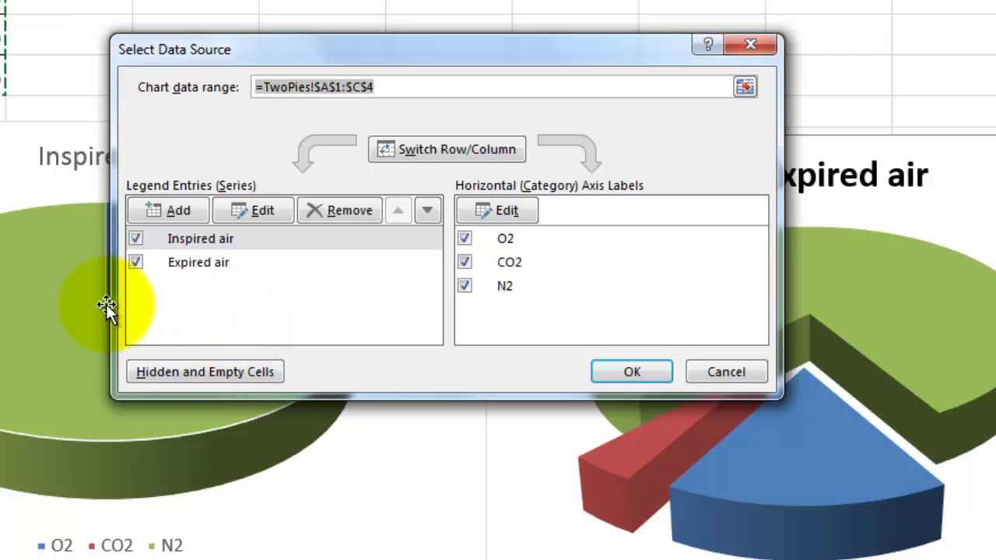
{"action": "left_click", "coordinate": [135, 237]}
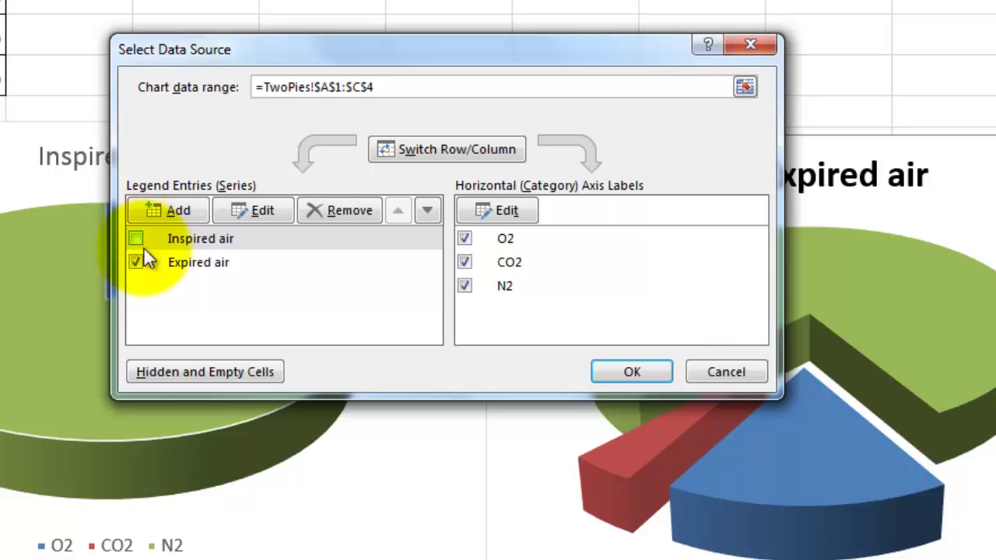
{"action": "left_click", "coordinate": [633, 372]}
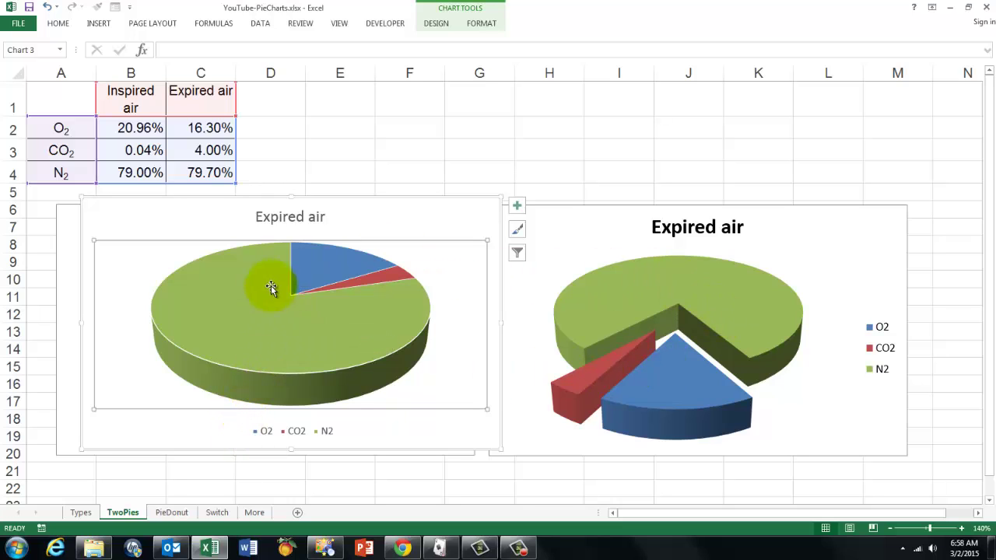
Set the new pie chart's 3-D X rotation to 150° and close the formatting options.
{"action": "right_click", "coordinate": [452, 259]}
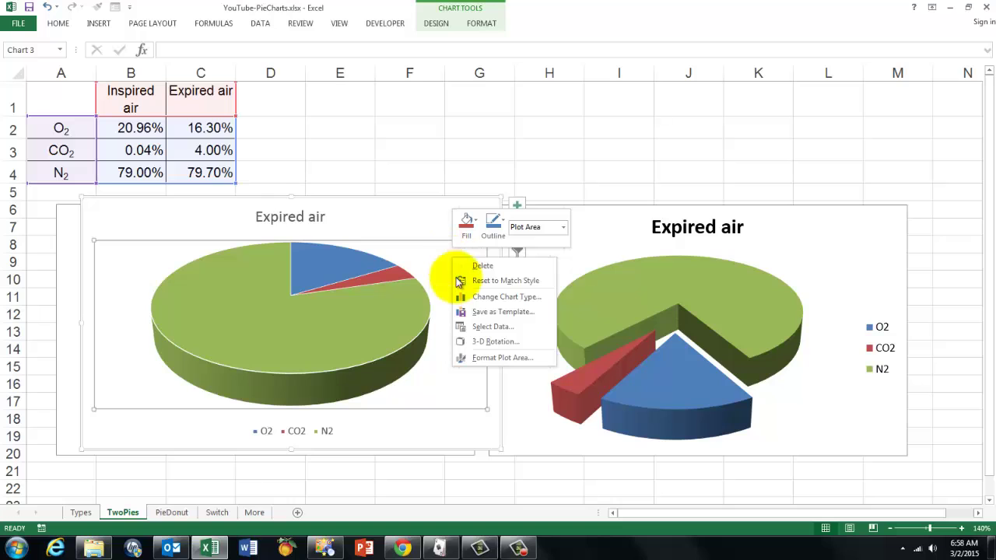
{"action": "left_click", "coordinate": [483, 343]}
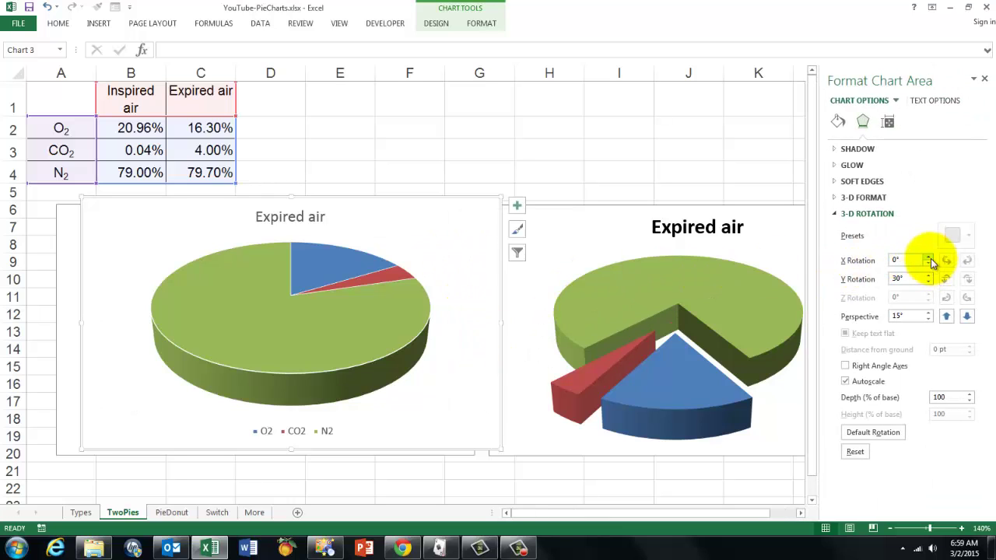
{"action": "left_click", "coordinate": [928, 257]}
{"action": "left_click", "coordinate": [929, 258]}
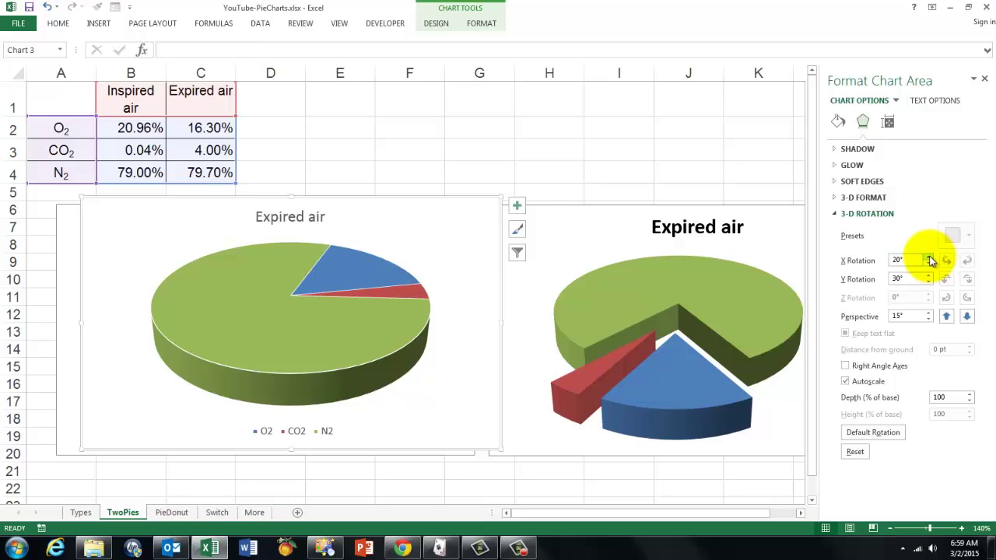
{"action": "left_click", "coordinate": [929, 257]}
{"action": "left_click", "coordinate": [928, 258]}
{"action": "left_click", "coordinate": [928, 258]}
{"action": "left_click", "coordinate": [929, 257]}
{"action": "left_click", "coordinate": [929, 257]}
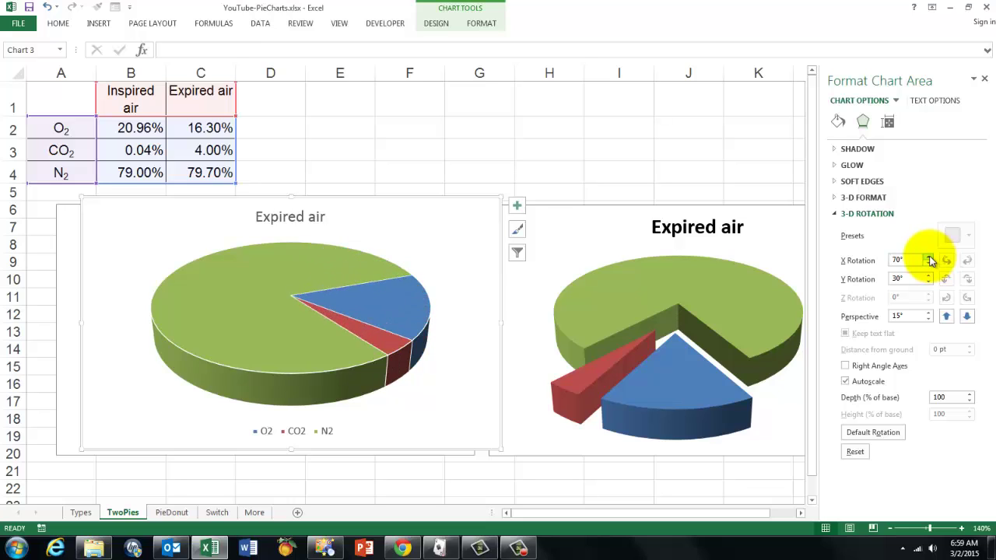
{"action": "left_click", "coordinate": [929, 258]}
{"action": "left_click", "coordinate": [929, 257]}
{"action": "left_click", "coordinate": [929, 257]}
{"action": "left_click", "coordinate": [928, 258]}
{"action": "left_click", "coordinate": [928, 258]}
{"action": "left_click", "coordinate": [929, 258]}
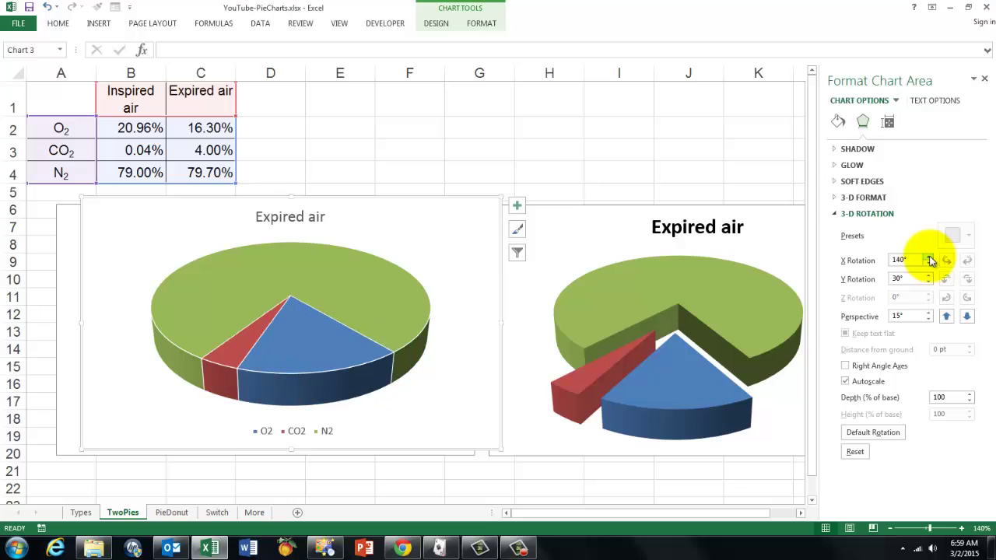
{"action": "left_click", "coordinate": [928, 258]}
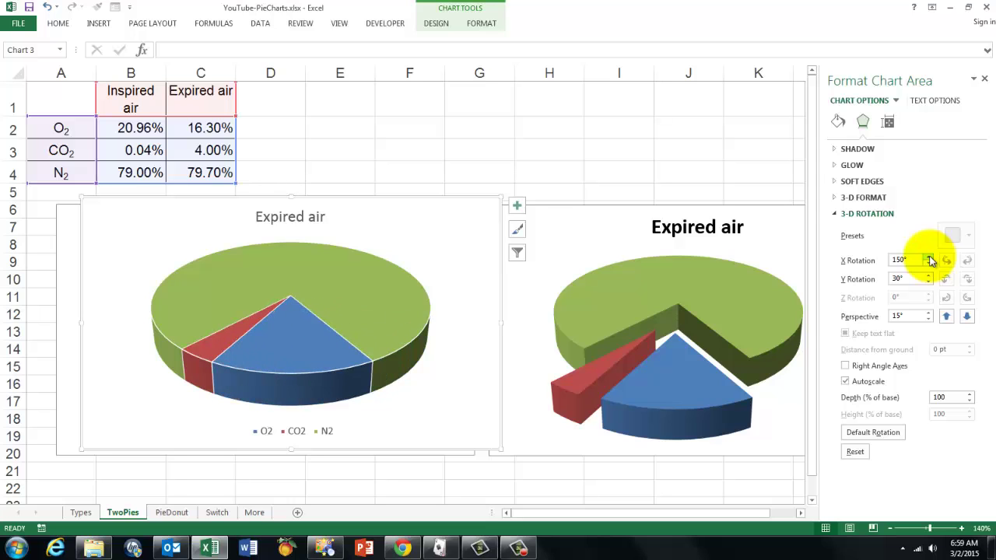
{"action": "left_click", "coordinate": [984, 82]}
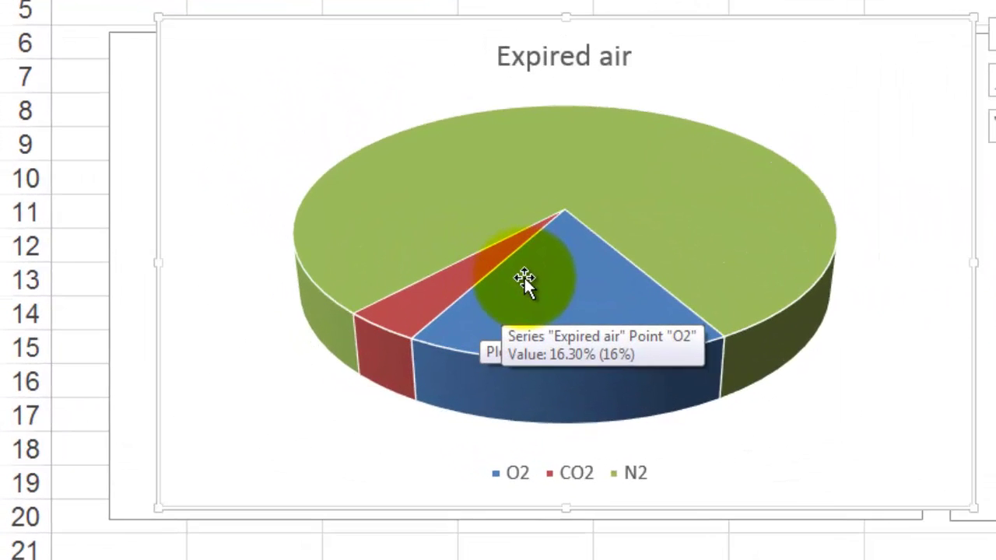
Pull the N2 slice of the new Expired air pie slightly away from the other slices.
{"action": "mouse_move", "coordinate": [706, 191]}
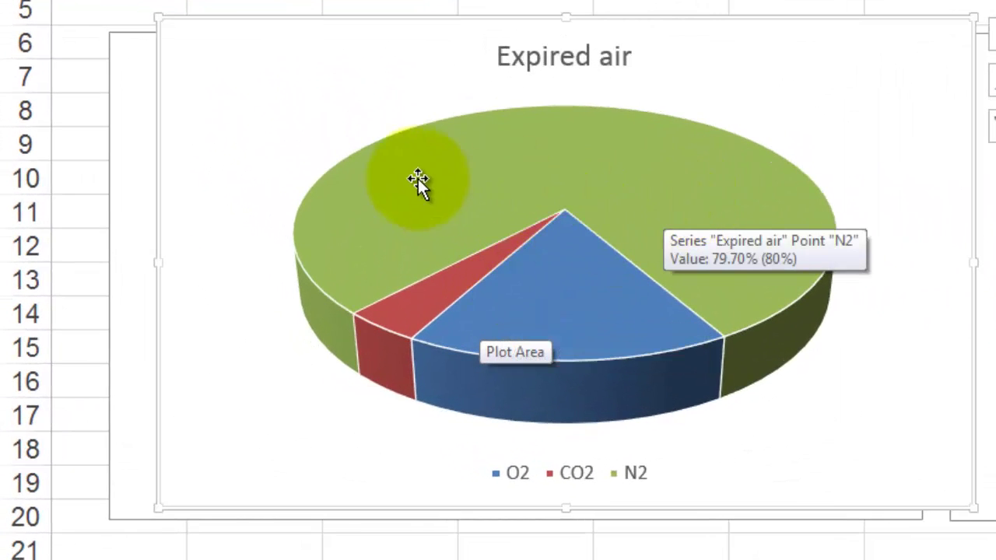
{"action": "left_click", "coordinate": [660, 197]}
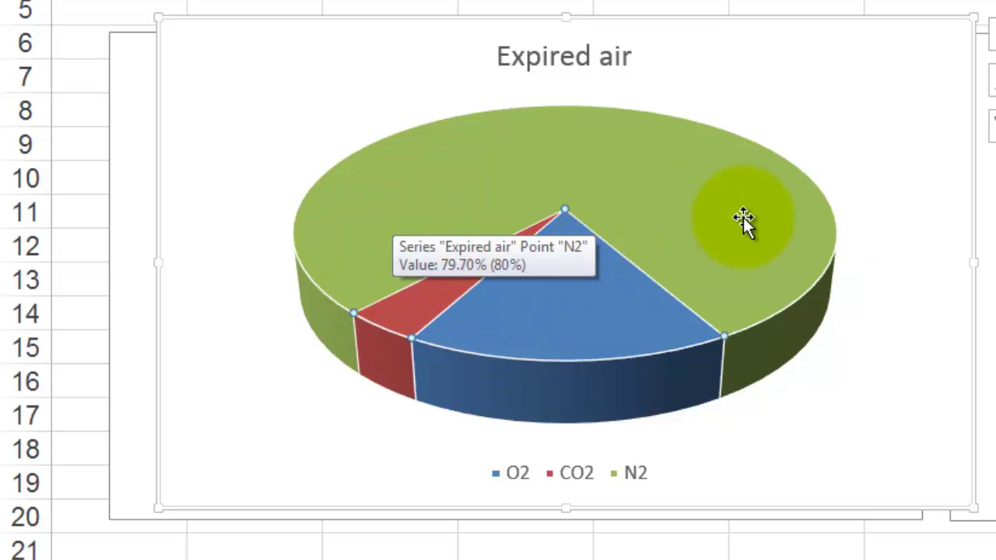
{"action": "mouse_move", "coordinate": [682, 193]}
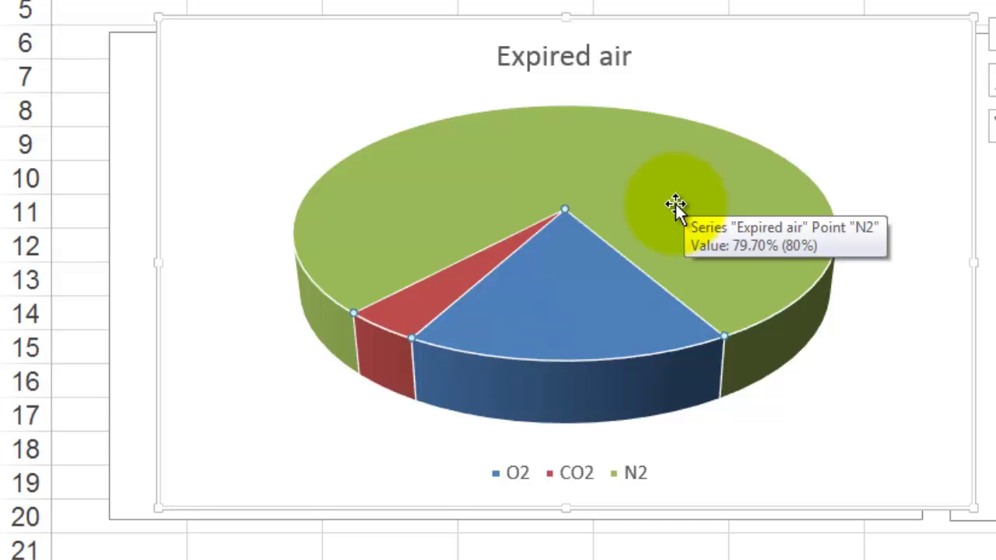
{"action": "left_click_drag", "start_coordinate": [675, 204], "coordinate": [705, 193]}
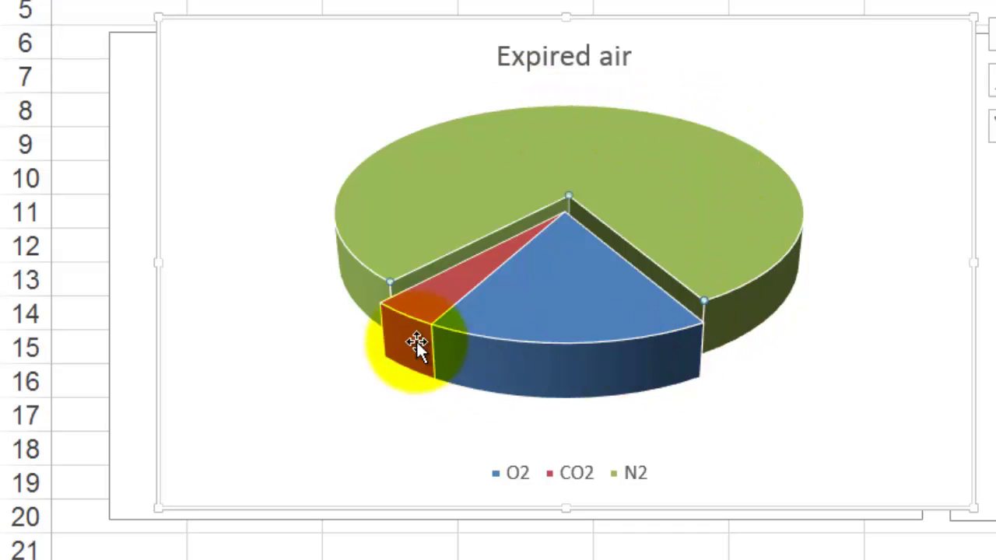
Pull the CO2 slice outward from the new Expired air pie and deselect the chart.
{"action": "left_click", "coordinate": [433, 294]}
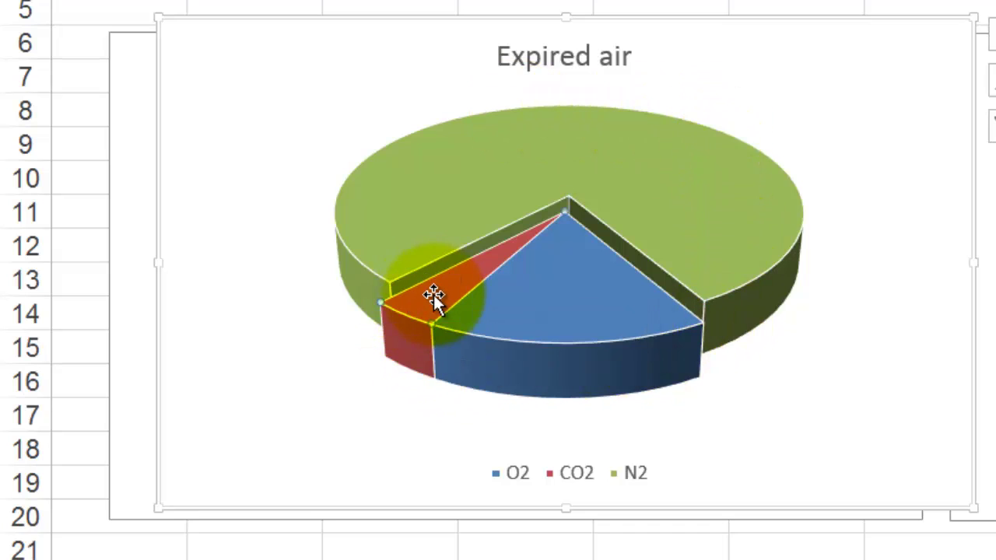
{"action": "left_click_drag", "start_coordinate": [433, 295], "coordinate": [390, 328]}
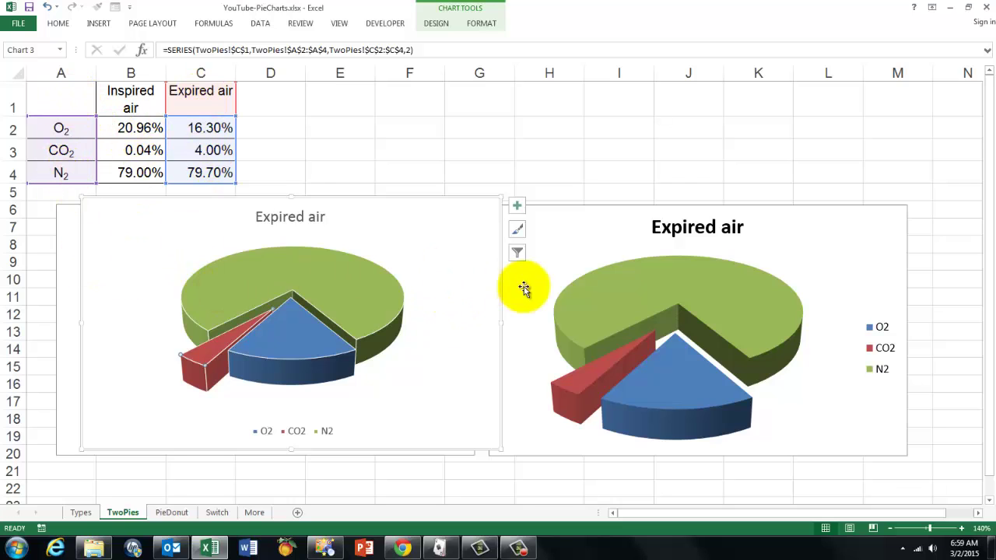
{"action": "left_click", "coordinate": [483, 127]}
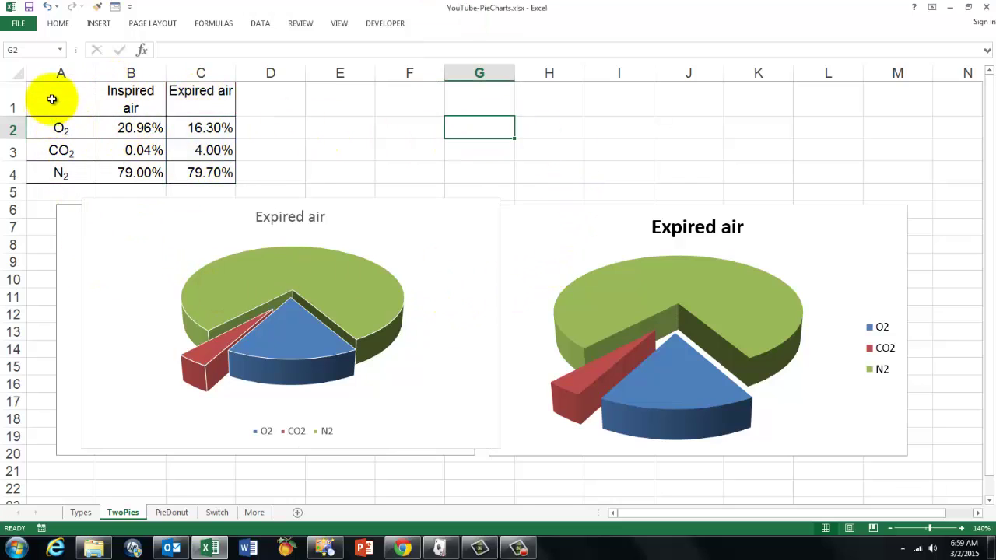
Try a 3-D pie chart built only from A1:A4 and C1:C4, and delete it.
{"action": "left_click_drag", "start_coordinate": [59, 96], "coordinate": [60, 173]}
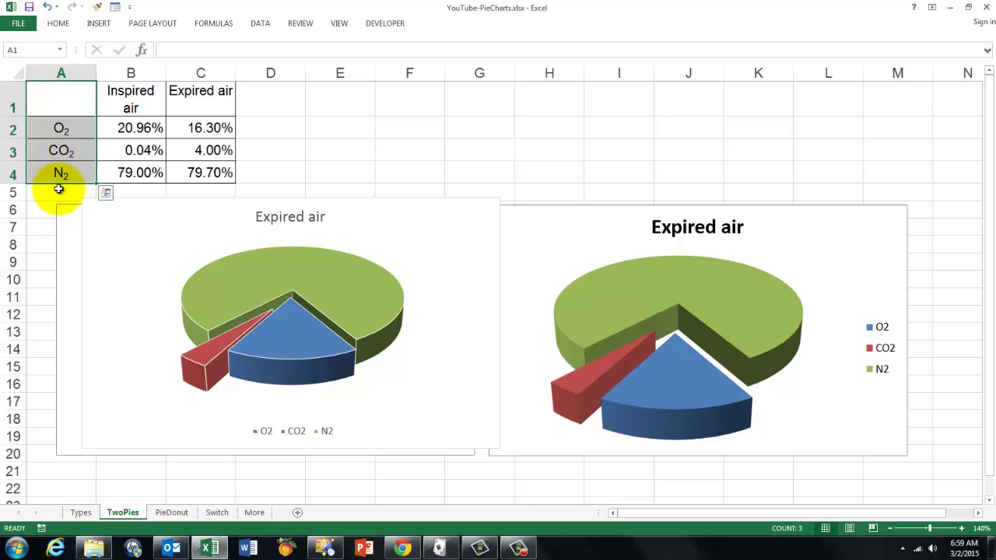
{"action": "left_click_drag", "start_coordinate": [196, 93], "coordinate": [206, 168]}
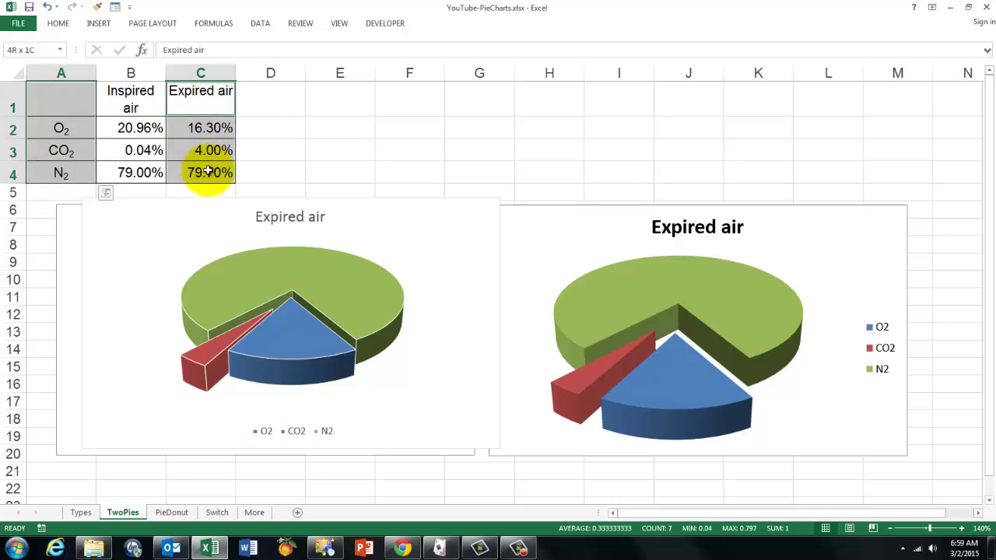
{"action": "left_click", "coordinate": [95, 23]}
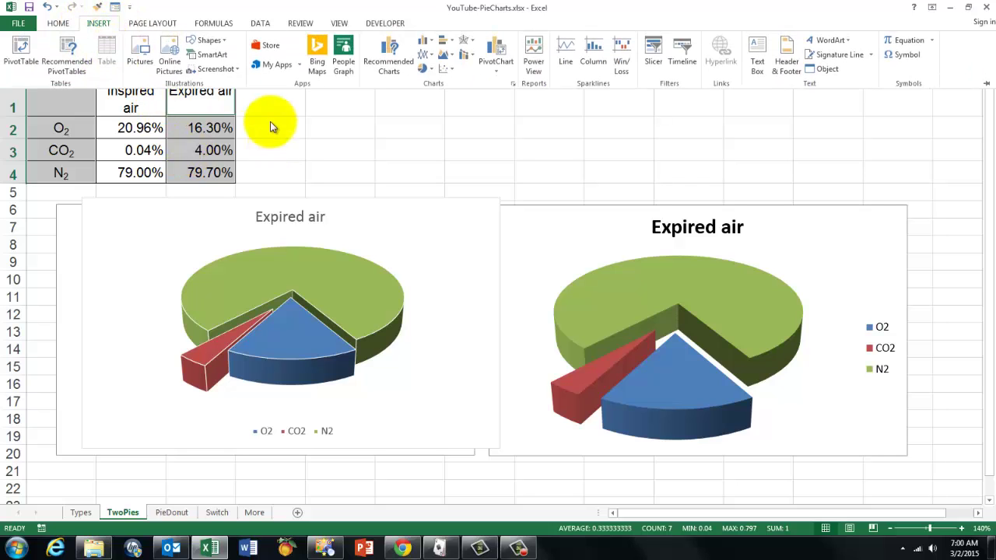
{"action": "left_click", "coordinate": [423, 71]}
{"action": "left_click", "coordinate": [434, 153]}
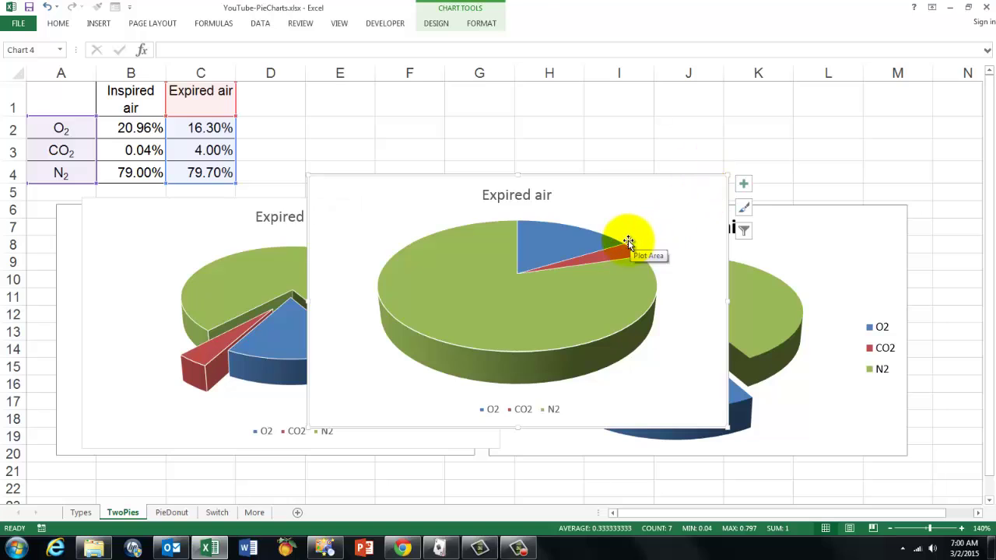
{"action": "key", "text": "Delete"}
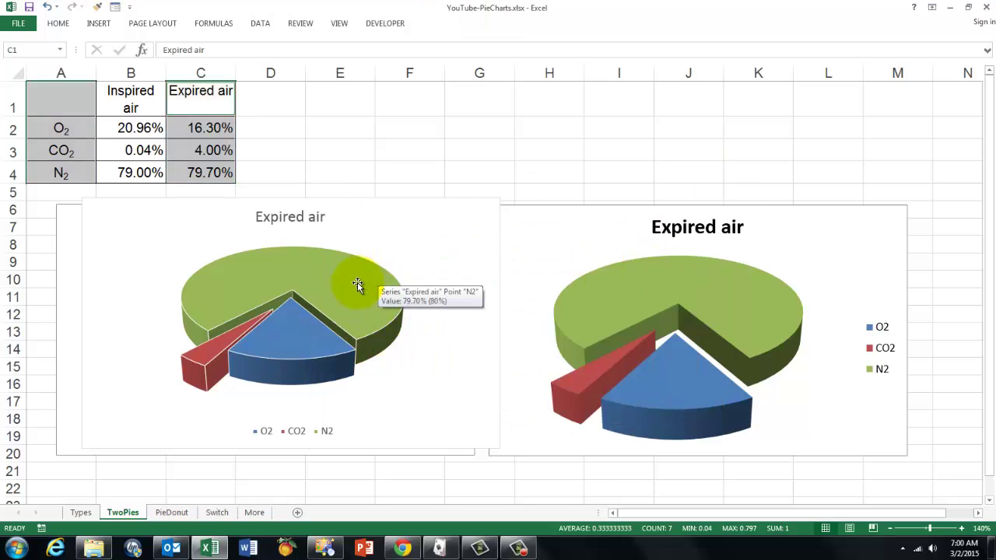
Add data callout labels to the new Expired air pie chart.
{"action": "left_click", "coordinate": [440, 234]}
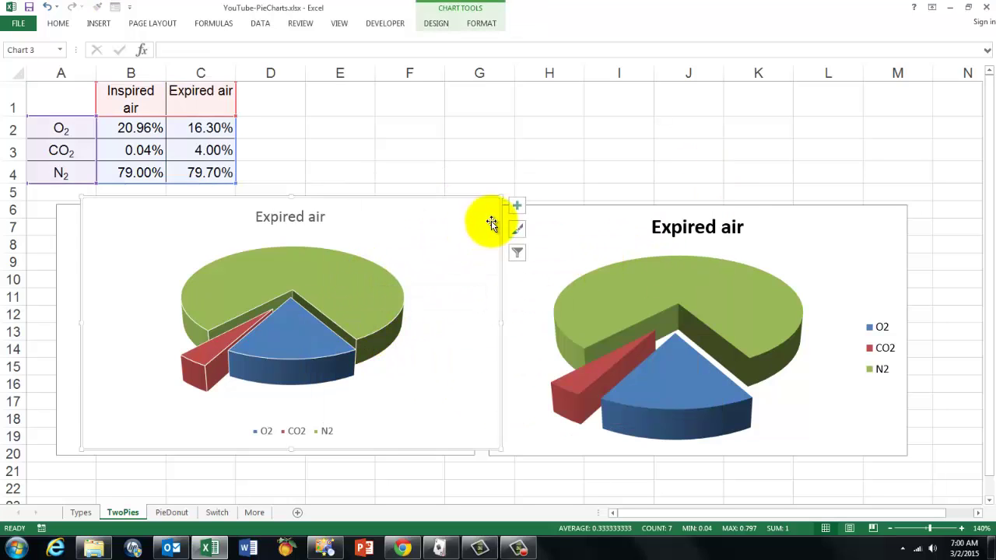
{"action": "left_click", "coordinate": [517, 206]}
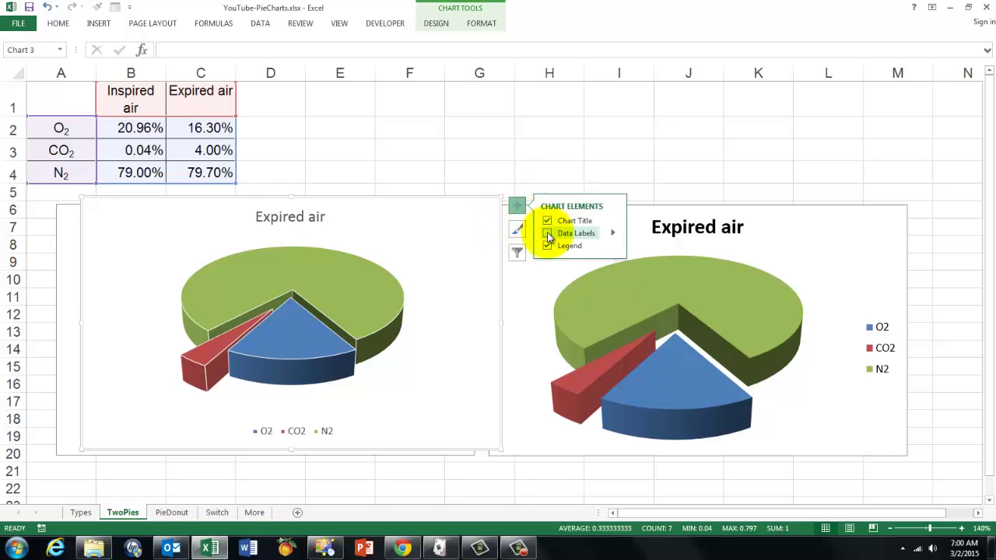
{"action": "left_click", "coordinate": [613, 233]}
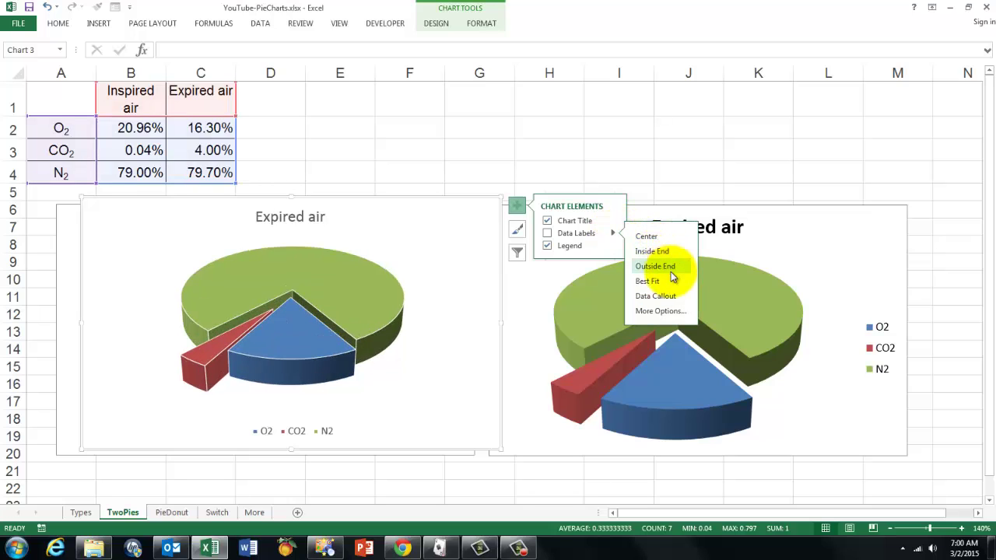
{"action": "left_click", "coordinate": [657, 299]}
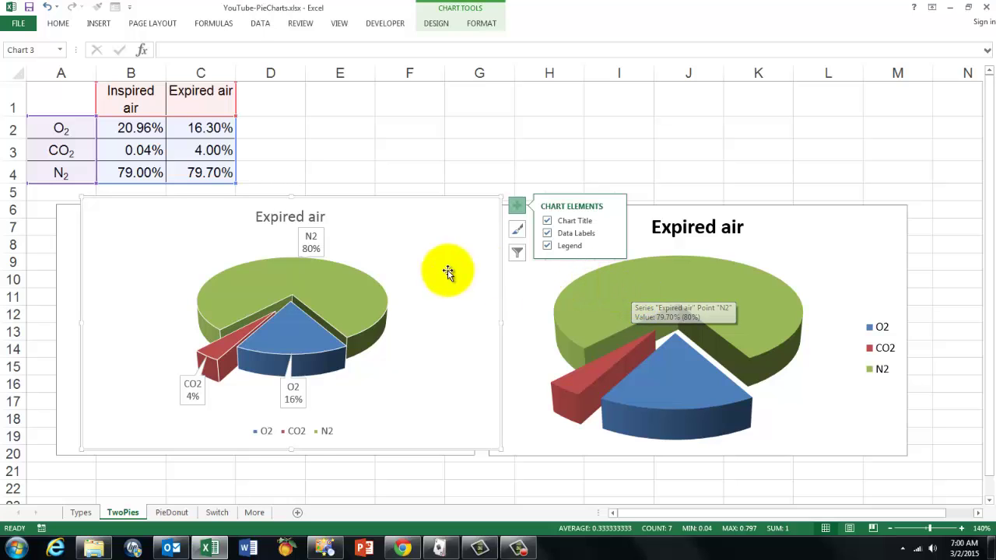
Examine the cell cycle pie and doughnut charts on the PieDonut sheet.
{"action": "left_click", "coordinate": [171, 513]}
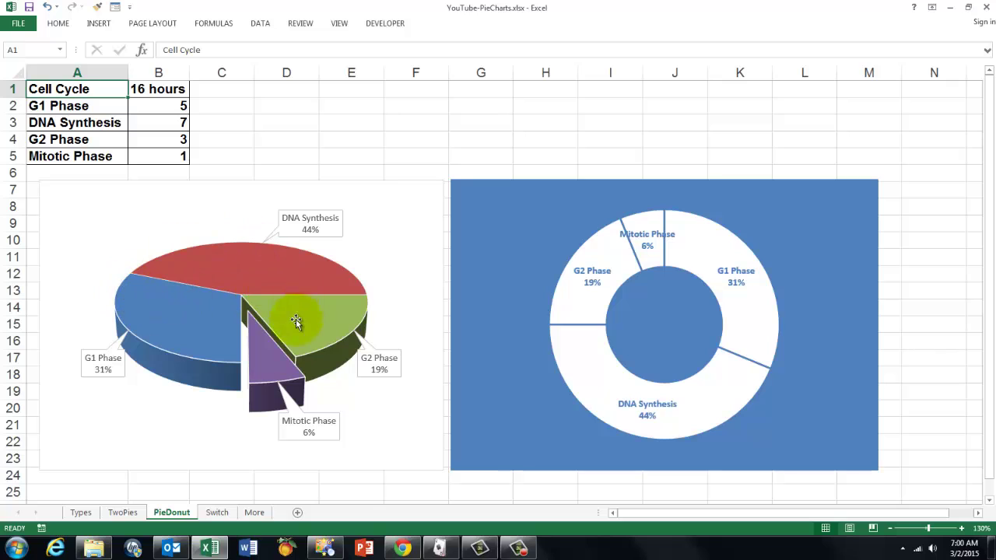
{"action": "mouse_move", "coordinate": [232, 261]}
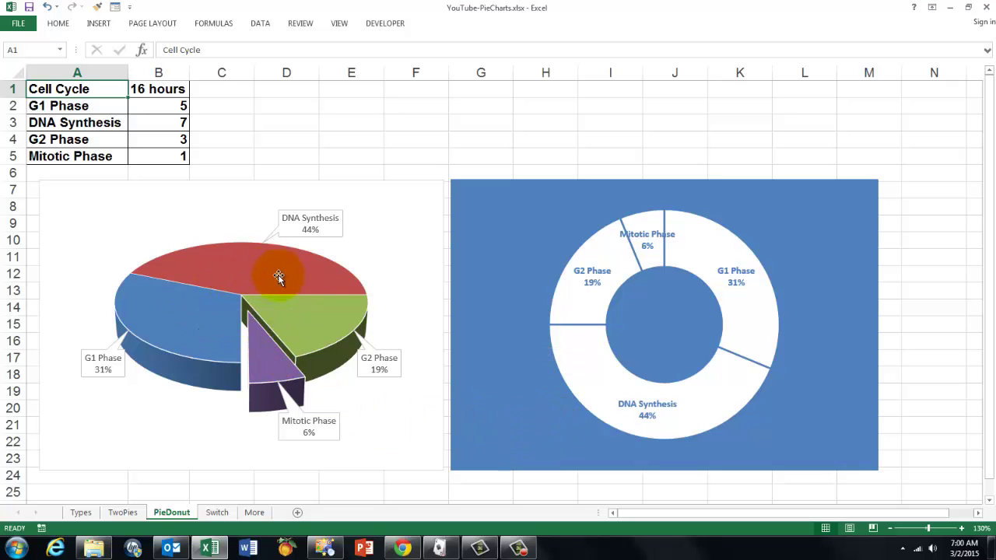
{"action": "mouse_move", "coordinate": [178, 329]}
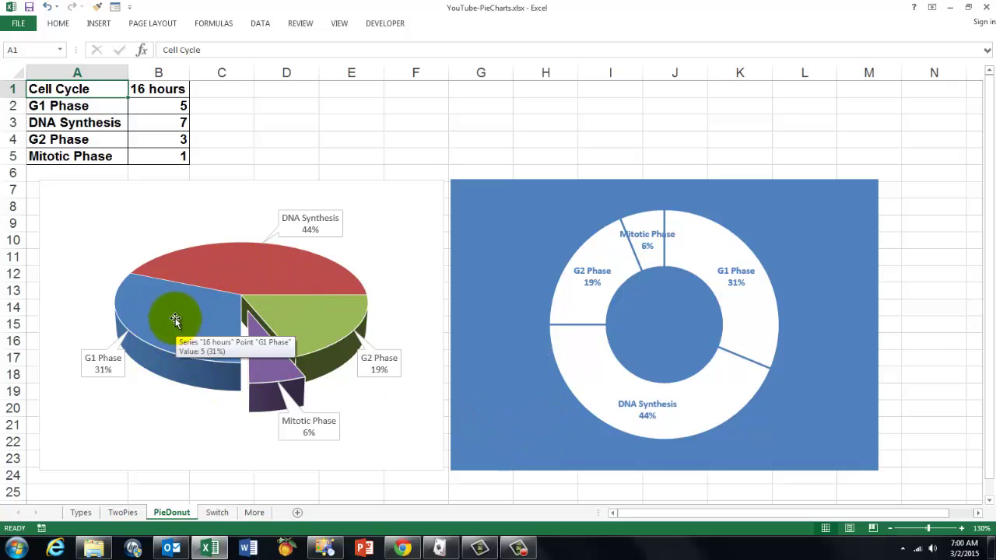
On the Switch sheet, change the region in A8 to Asia, Australia and finally Europe.
{"action": "left_click", "coordinate": [217, 513]}
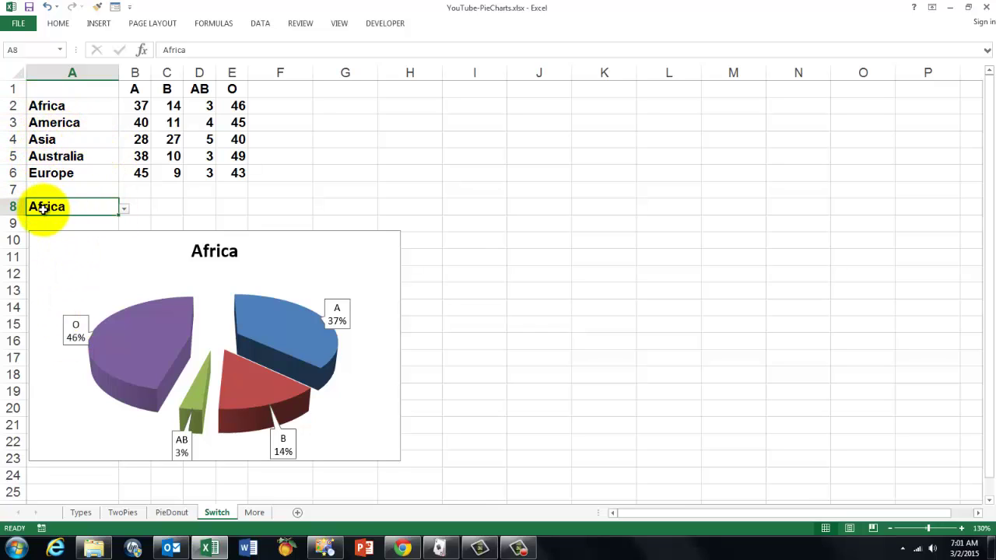
{"action": "left_click", "coordinate": [124, 210]}
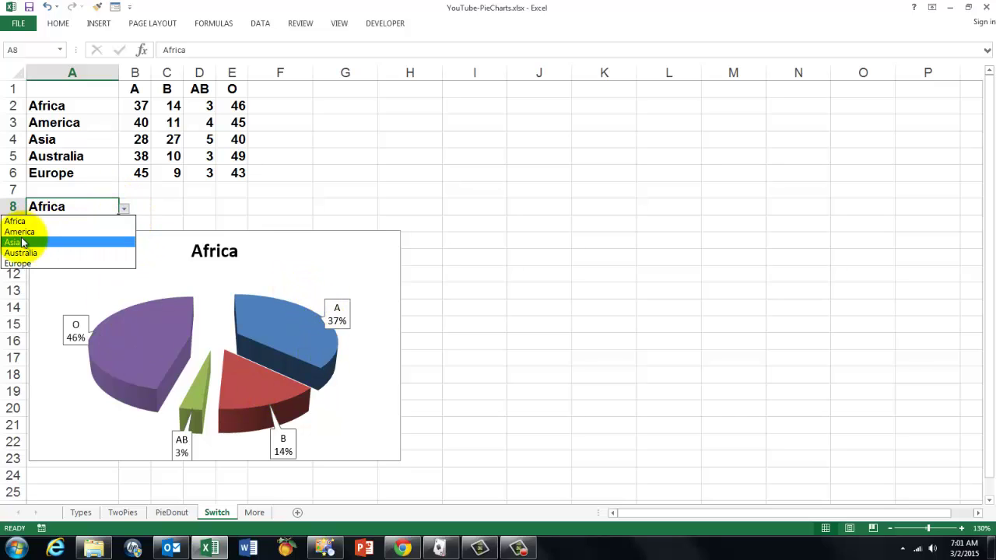
{"action": "left_click", "coordinate": [14, 242]}
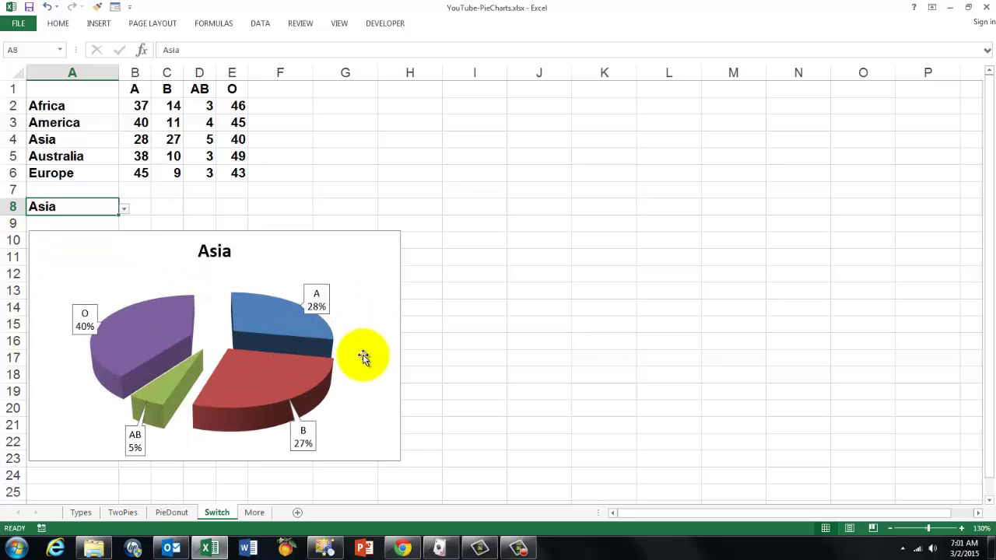
{"action": "left_click", "coordinate": [124, 209]}
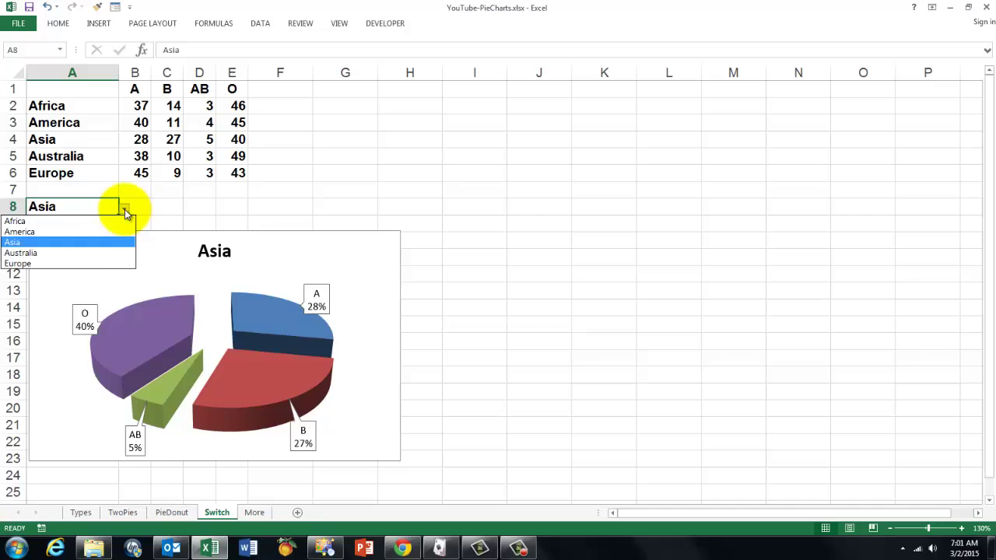
{"action": "left_click", "coordinate": [25, 256]}
{"action": "left_click", "coordinate": [124, 209]}
{"action": "left_click", "coordinate": [39, 269]}
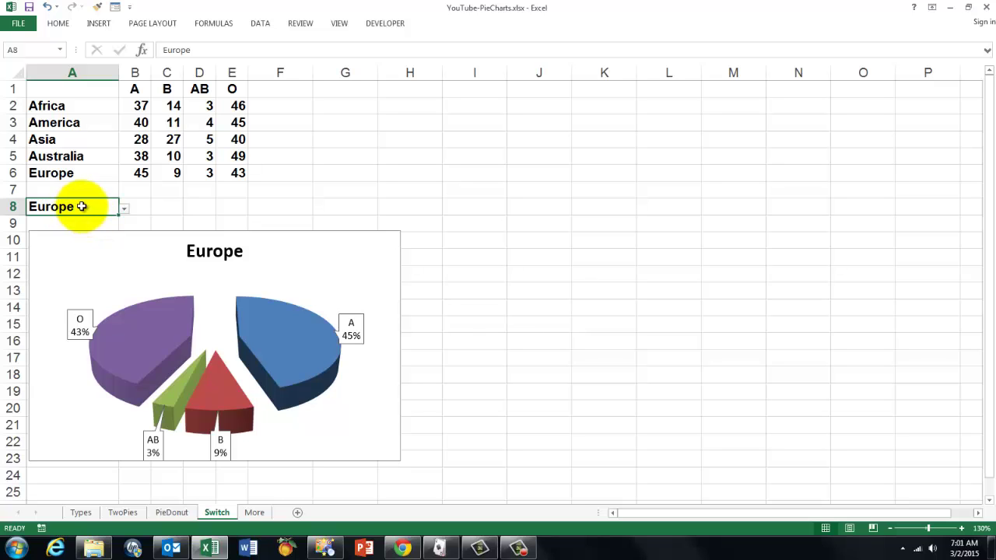
Set the data validation of A8 to a List with source =$A$2:$A$6, and choose Asia from it.
{"action": "left_click", "coordinate": [257, 24]}
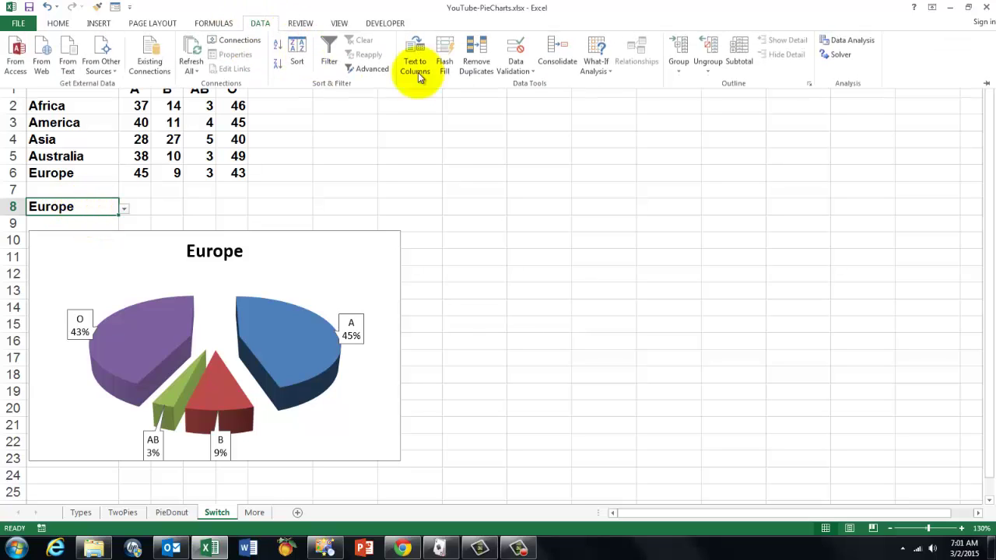
{"action": "left_click", "coordinate": [515, 72]}
{"action": "left_click", "coordinate": [535, 85]}
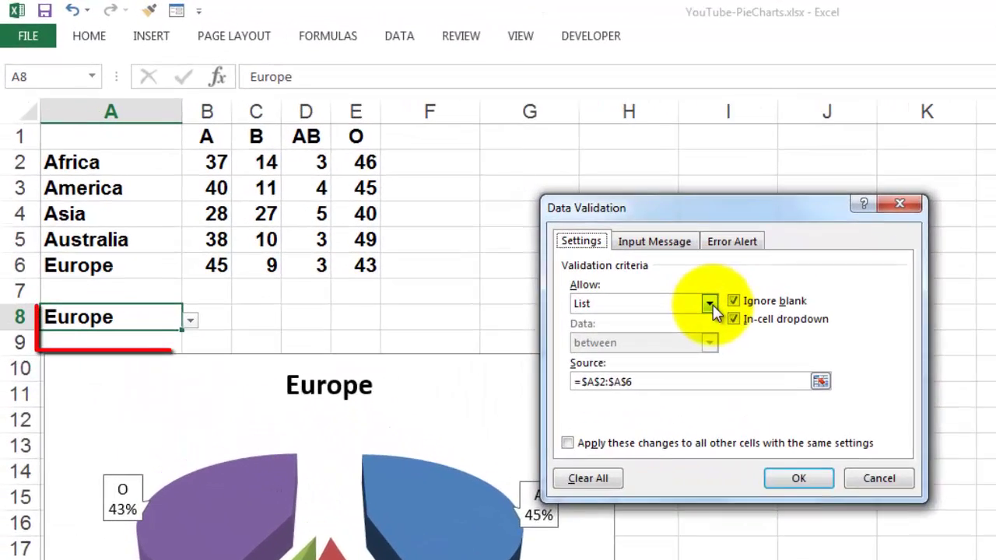
{"action": "left_click", "coordinate": [711, 304]}
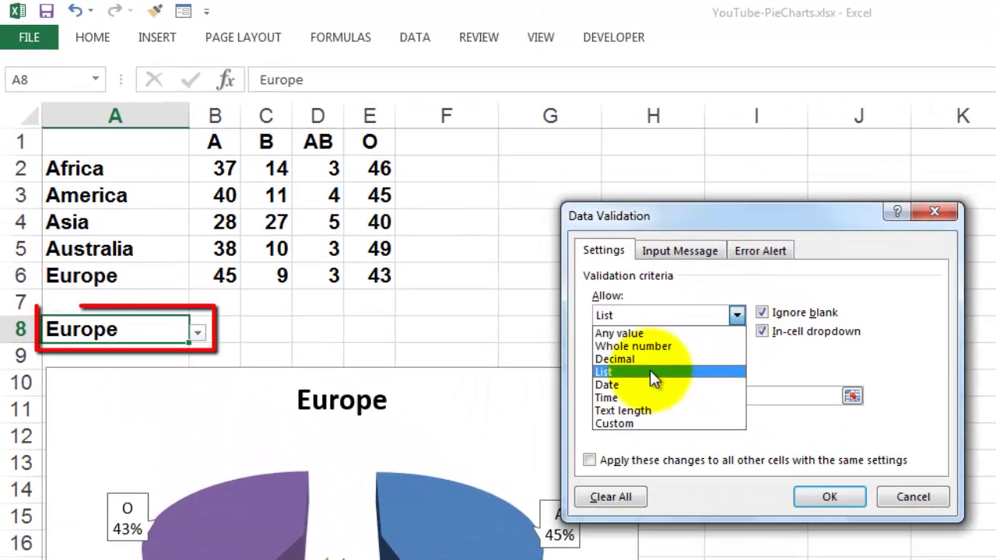
{"action": "left_click", "coordinate": [610, 359]}
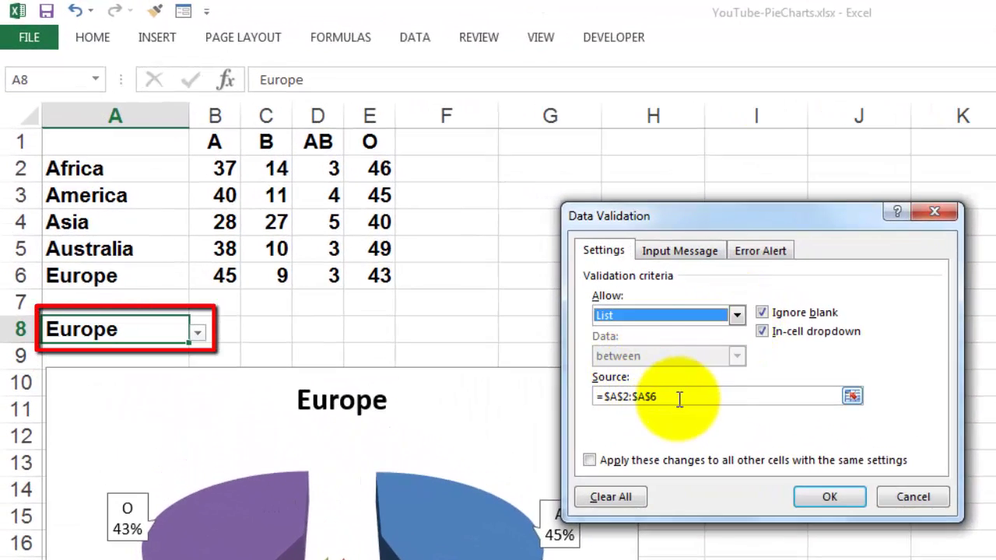
{"action": "left_click", "coordinate": [679, 398]}
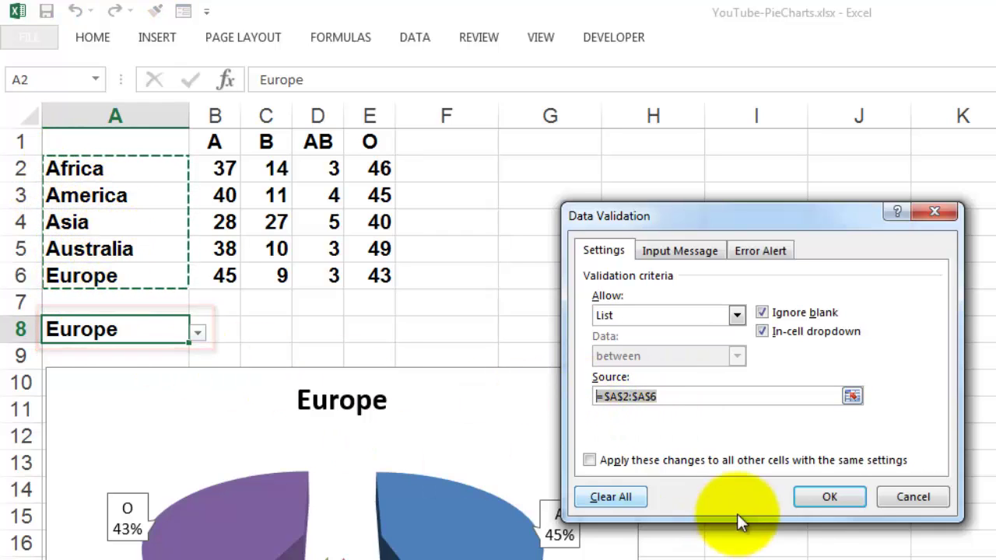
{"action": "left_click", "coordinate": [828, 498]}
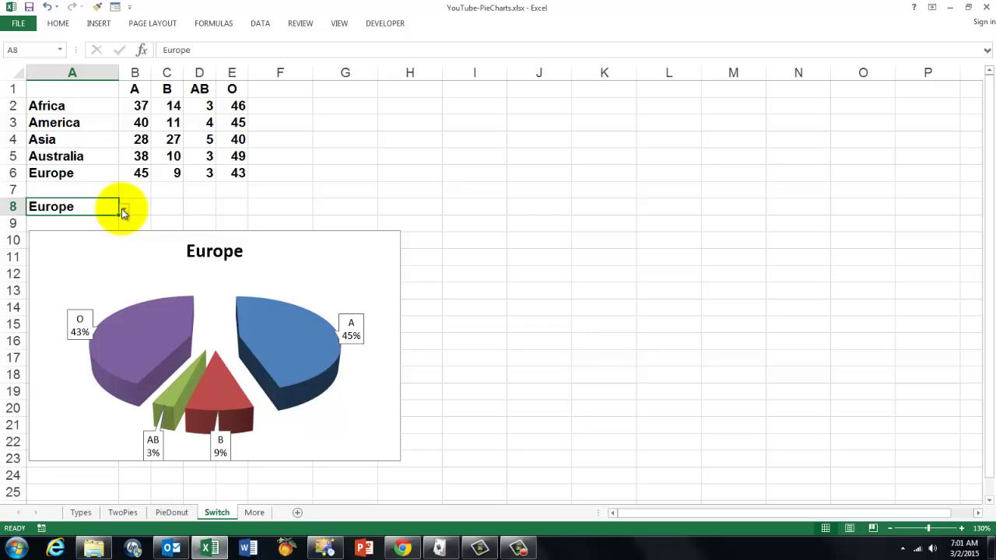
{"action": "left_click", "coordinate": [124, 210]}
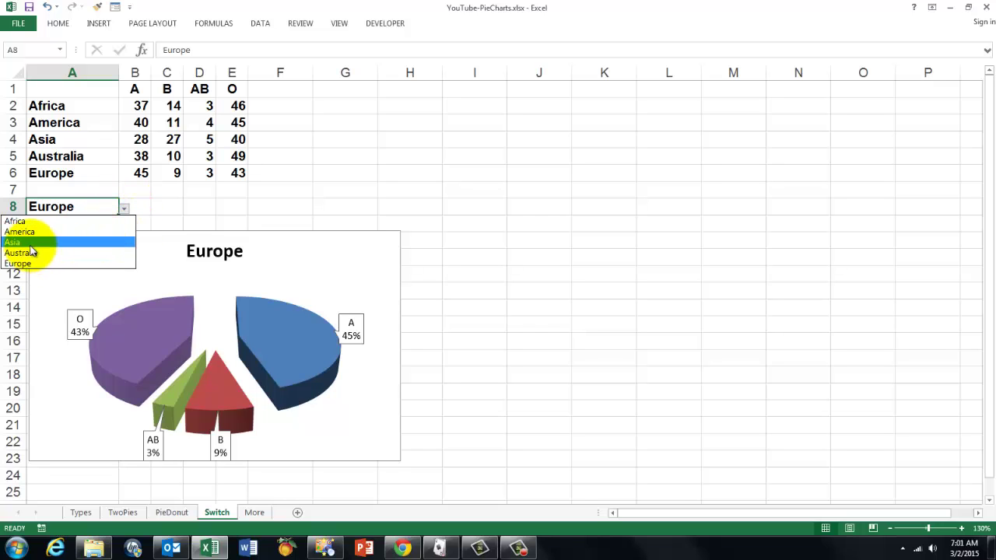
{"action": "key", "text": "Escape"}
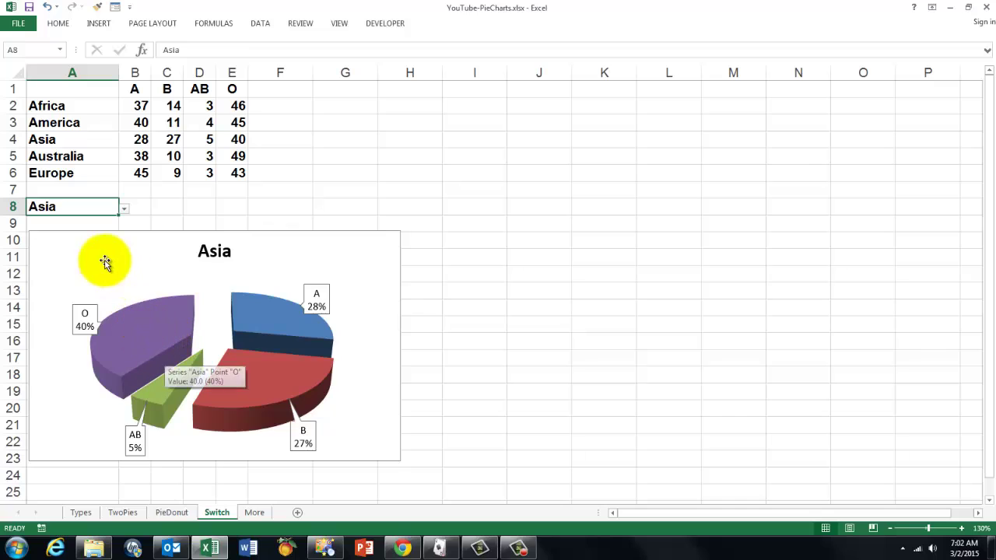
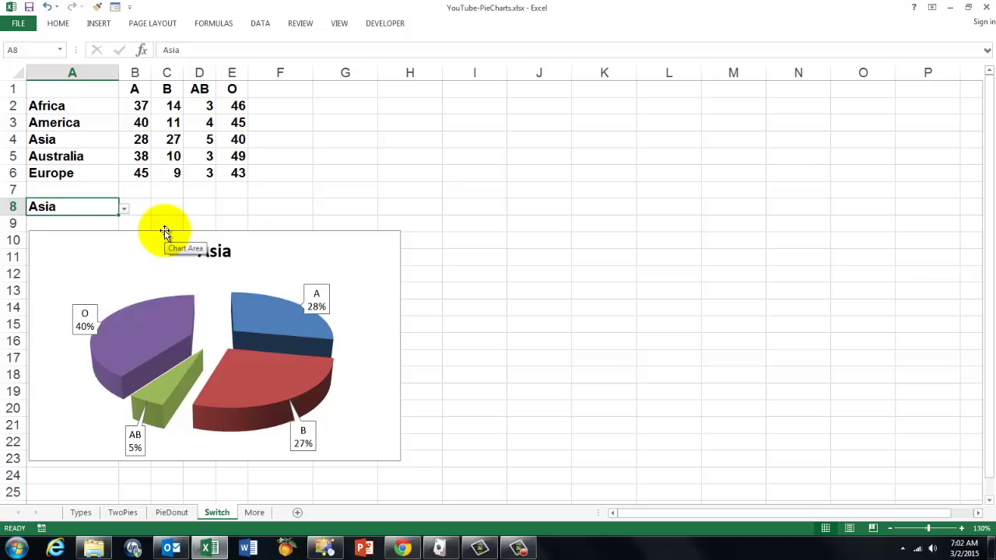
Move the pie chart aside to uncover rows 10 and 11, and copy the headings B1:E1 to B10:E10.
{"action": "left_click_drag", "start_coordinate": [164, 232], "coordinate": [456, 227]}
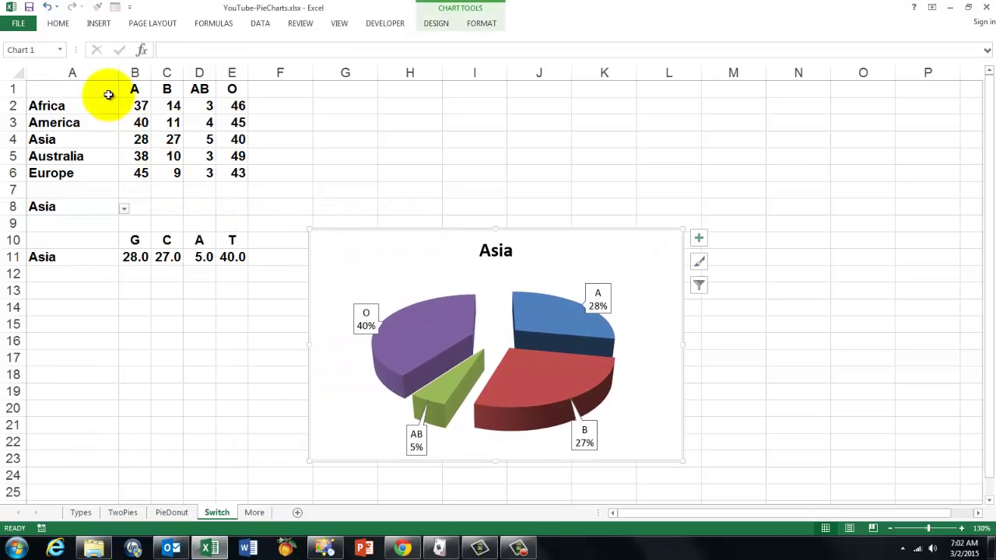
{"action": "left_click_drag", "start_coordinate": [133, 88], "coordinate": [218, 239]}
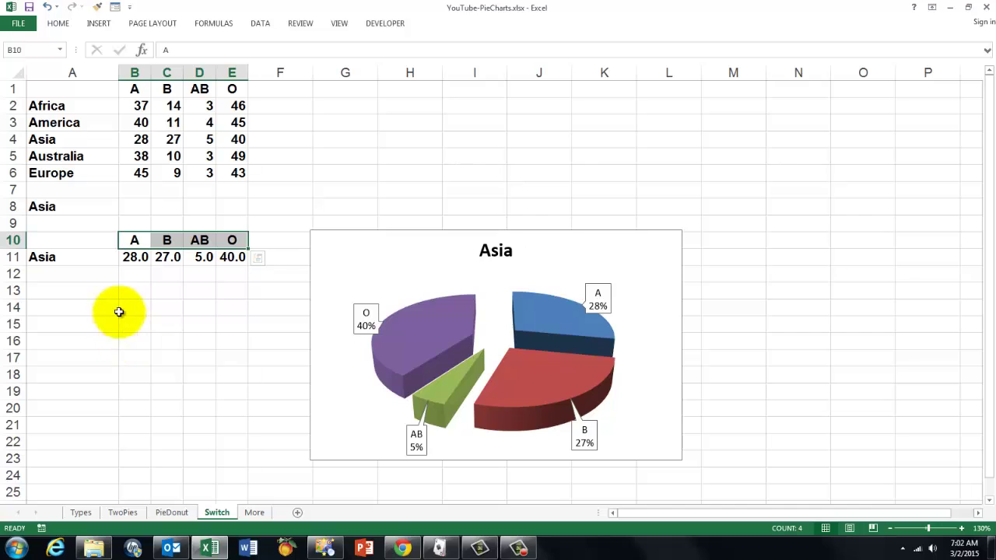
Examine the row 11 formulas and the arguments of the INDEX function in A11.
{"action": "left_click", "coordinate": [87, 258]}
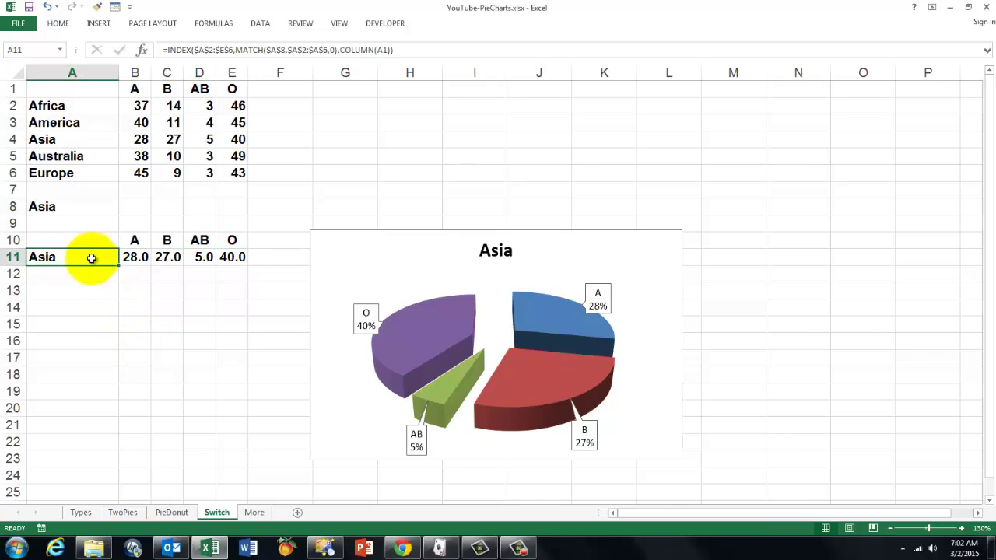
{"action": "left_click", "coordinate": [137, 257]}
{"action": "left_click", "coordinate": [196, 257]}
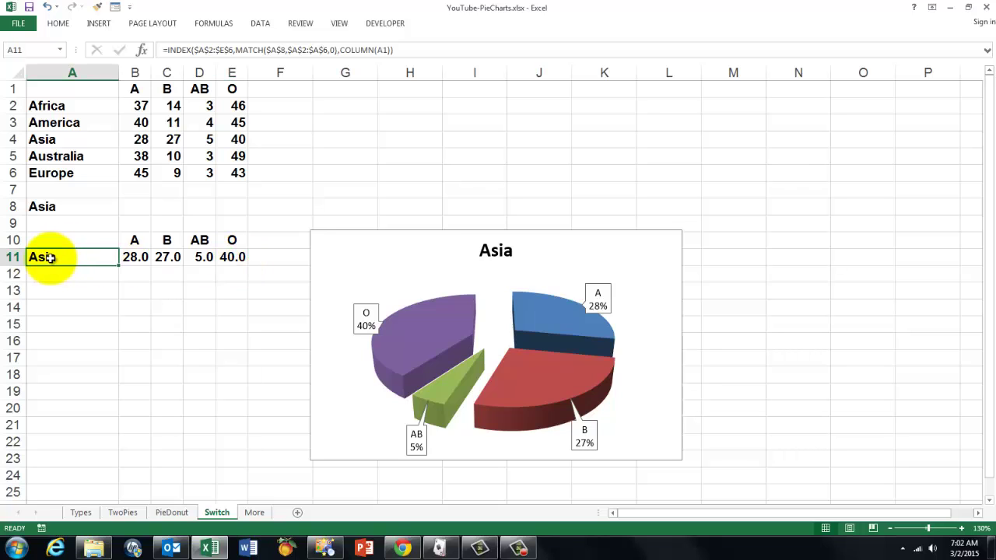
{"action": "left_click", "coordinate": [142, 52]}
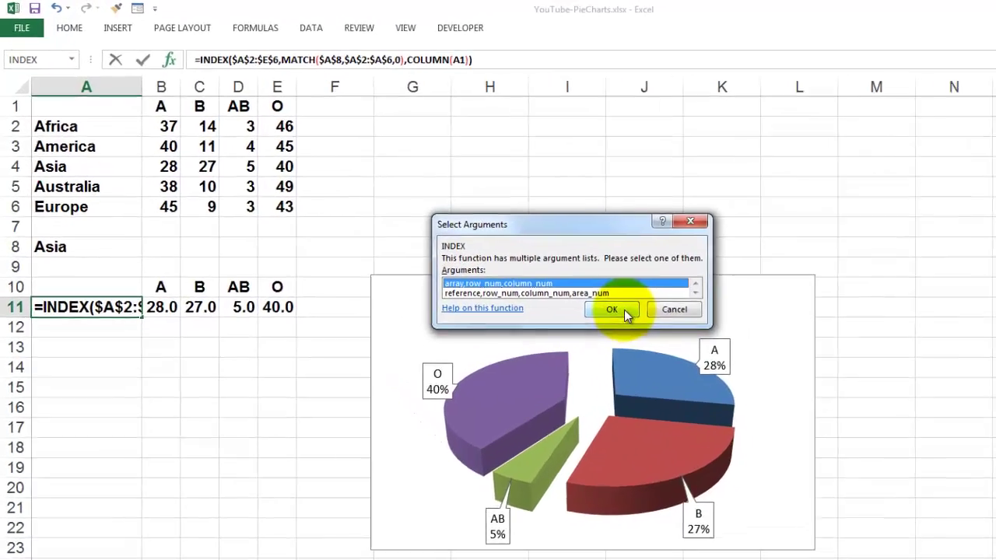
{"action": "left_click", "coordinate": [512, 258]}
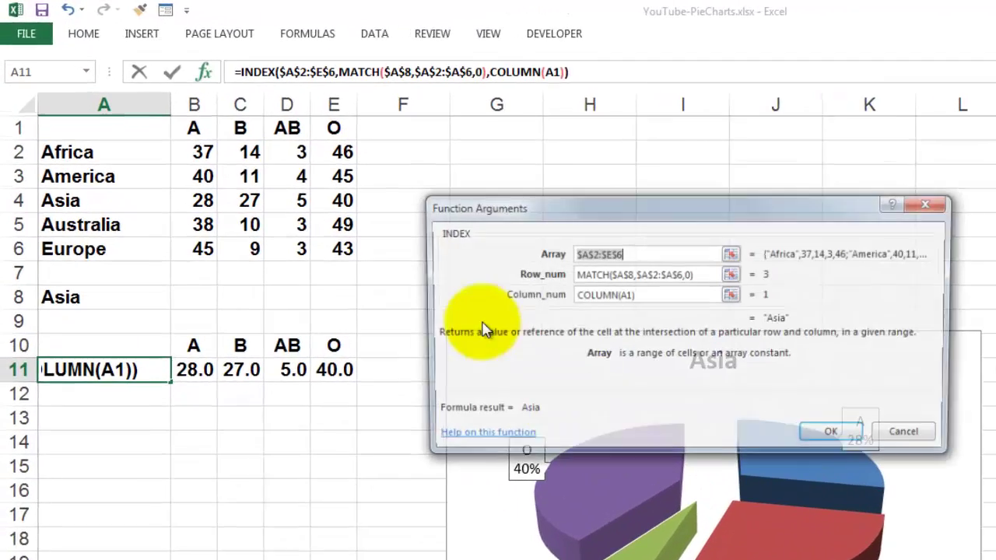
{"action": "left_click_drag", "start_coordinate": [558, 216], "coordinate": [541, 190]}
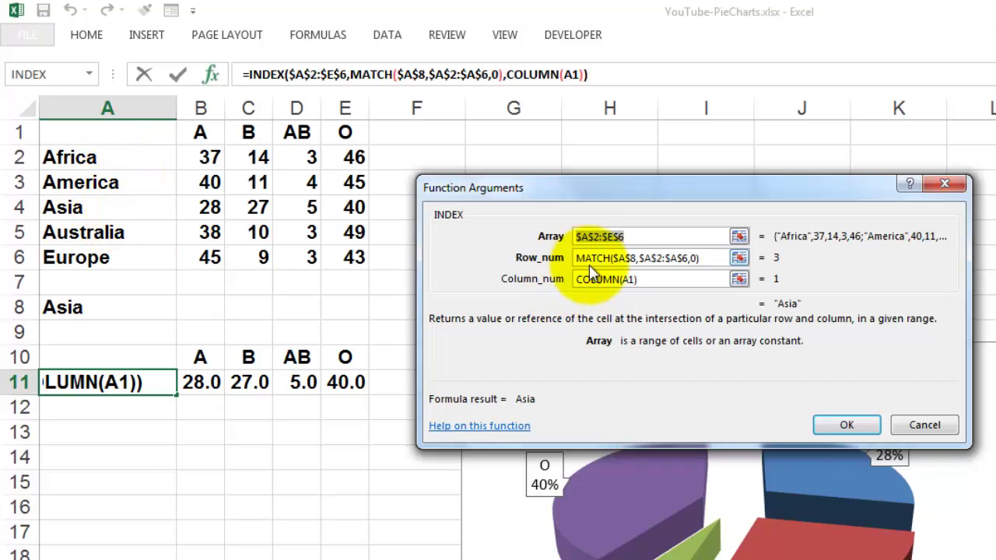
Examine the arguments of the nested MATCH function, return to INDEX and accept the formula as it is.
{"action": "left_click", "coordinate": [376, 75]}
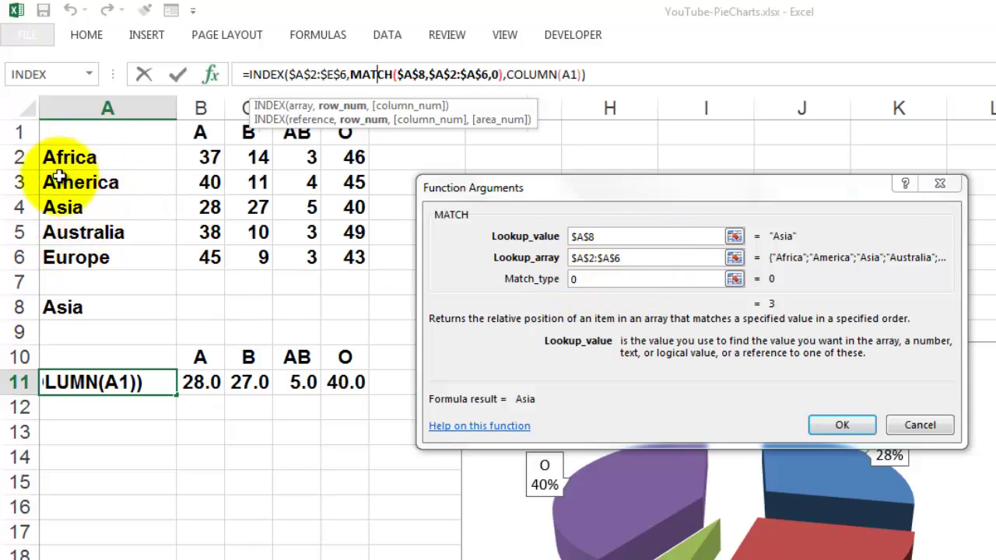
{"action": "left_click", "coordinate": [590, 278]}
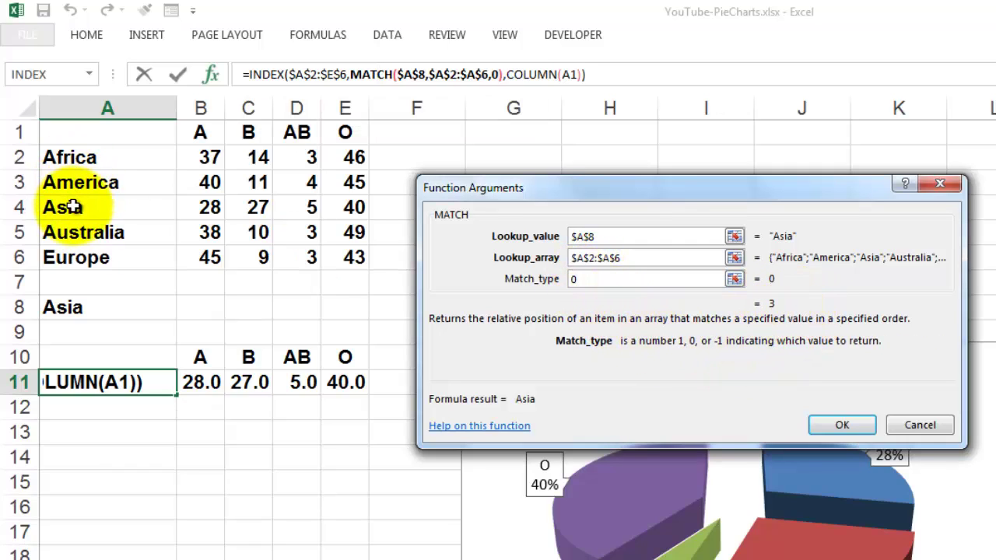
{"action": "left_click", "coordinate": [257, 74]}
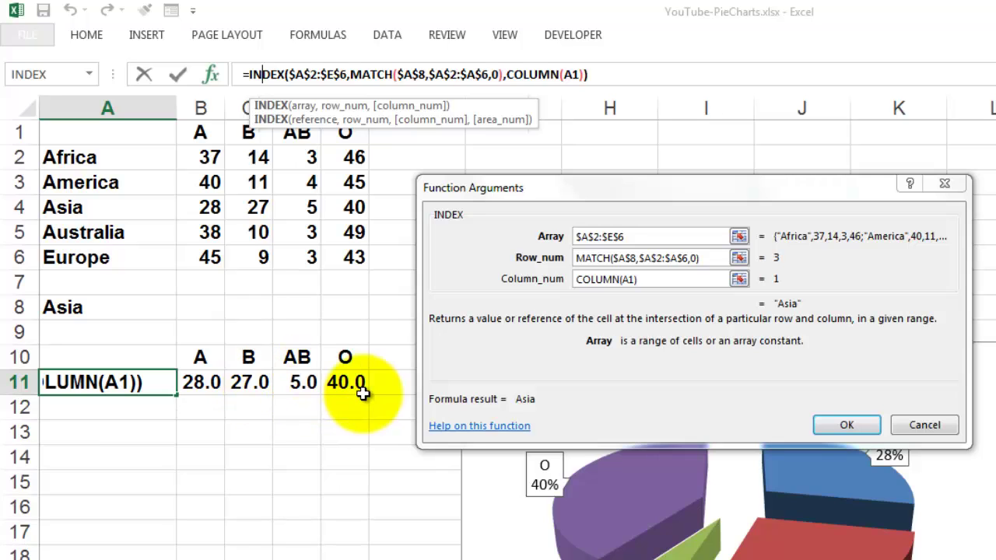
{"action": "left_click", "coordinate": [864, 428]}
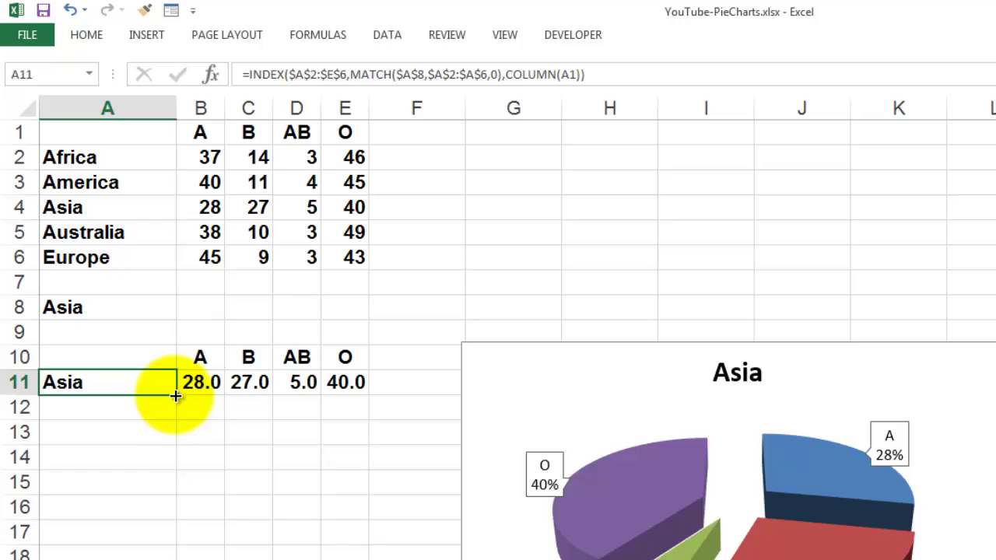
Fill the INDEX formula from A11 across to E11 and move the pie chart back over the helper rows.
{"action": "left_click_drag", "start_coordinate": [176, 396], "coordinate": [355, 396]}
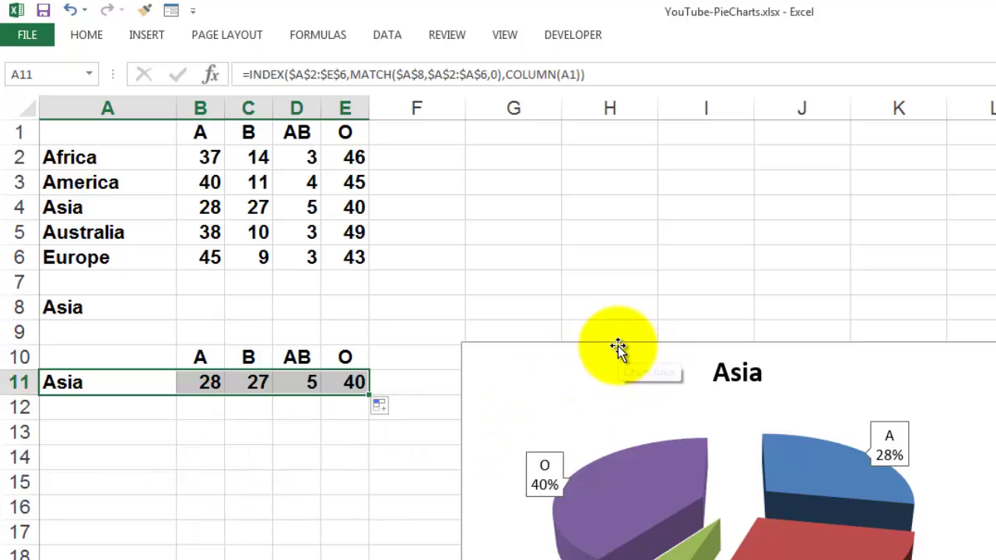
{"action": "left_click_drag", "start_coordinate": [616, 348], "coordinate": [201, 343]}
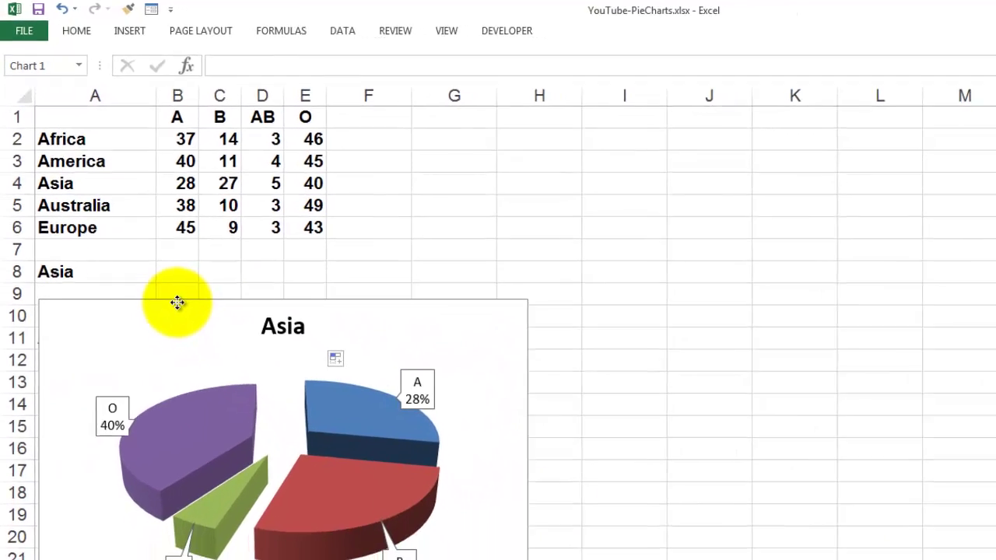
{"action": "left_click_drag", "start_coordinate": [177, 303], "coordinate": [177, 303]}
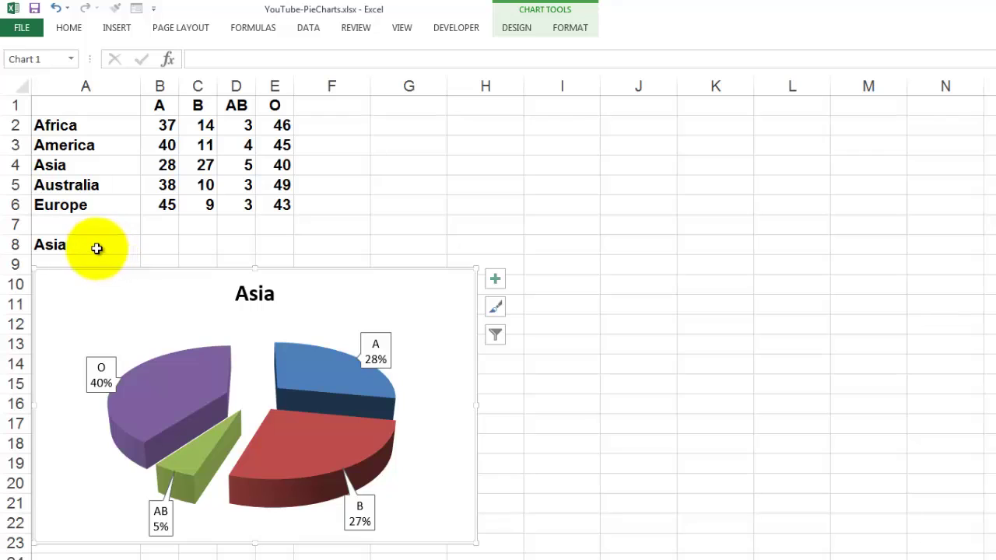
Change the region in A8 to Europe and finally to America to update the pie chart.
{"action": "left_click", "coordinate": [96, 248]}
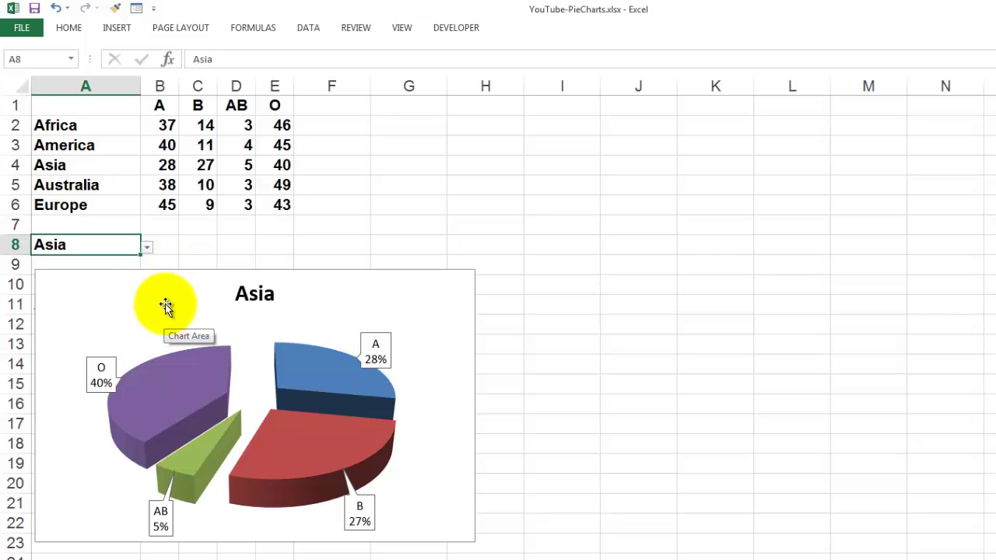
{"action": "left_click", "coordinate": [147, 248]}
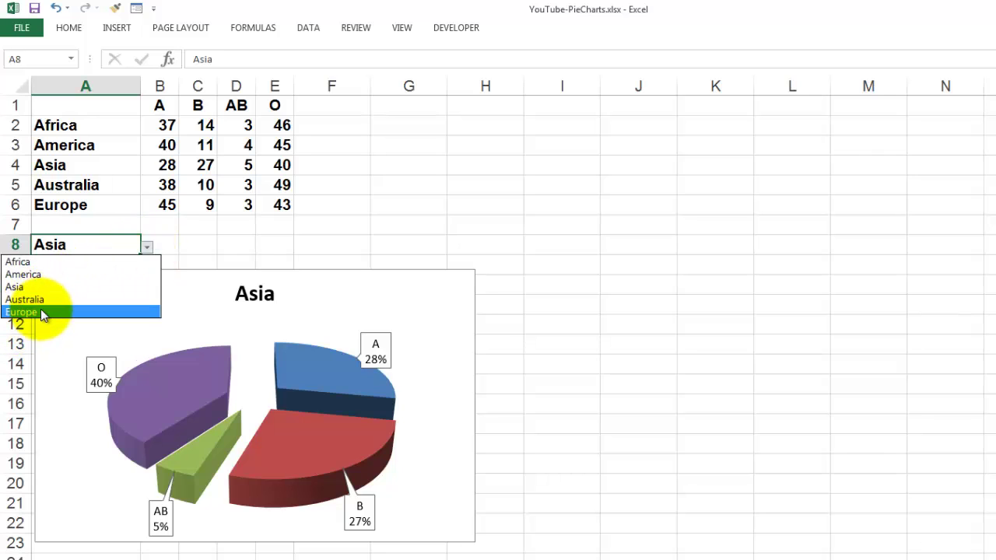
{"action": "left_click", "coordinate": [43, 312]}
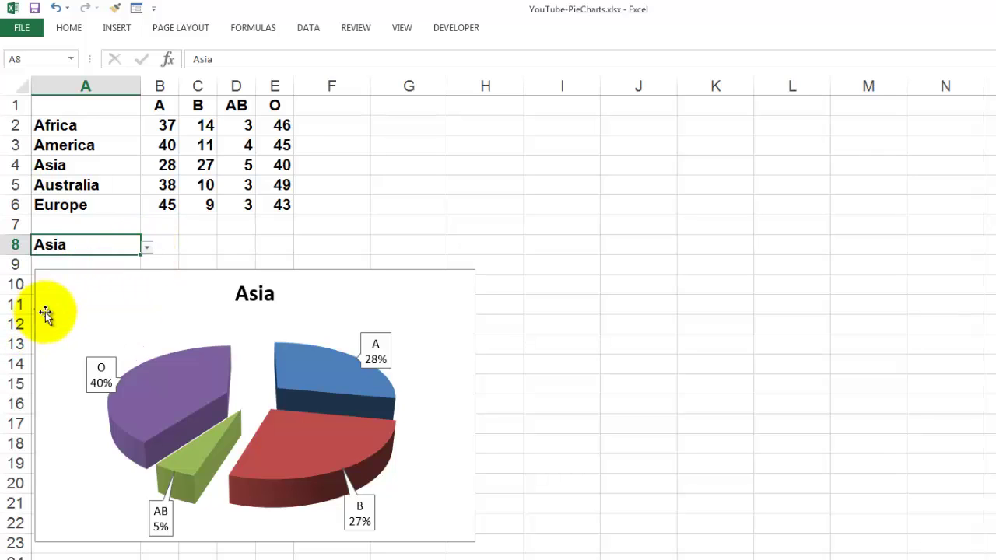
{"action": "left_click", "coordinate": [147, 248]}
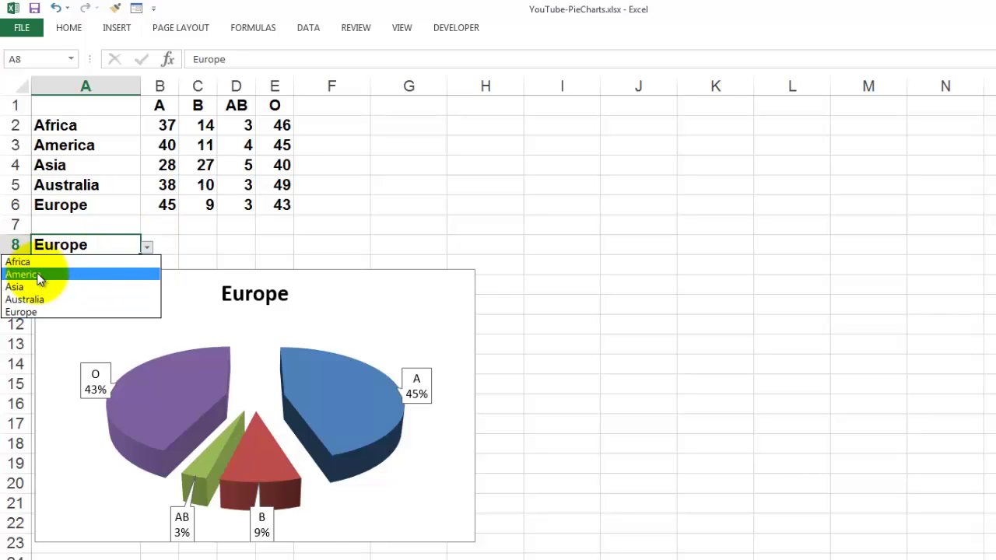
{"action": "left_click", "coordinate": [40, 274]}
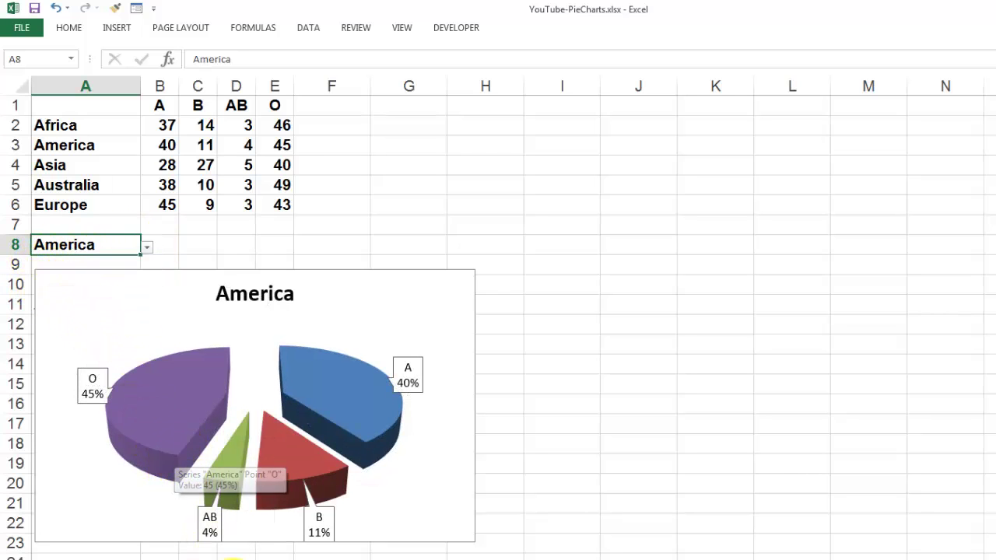